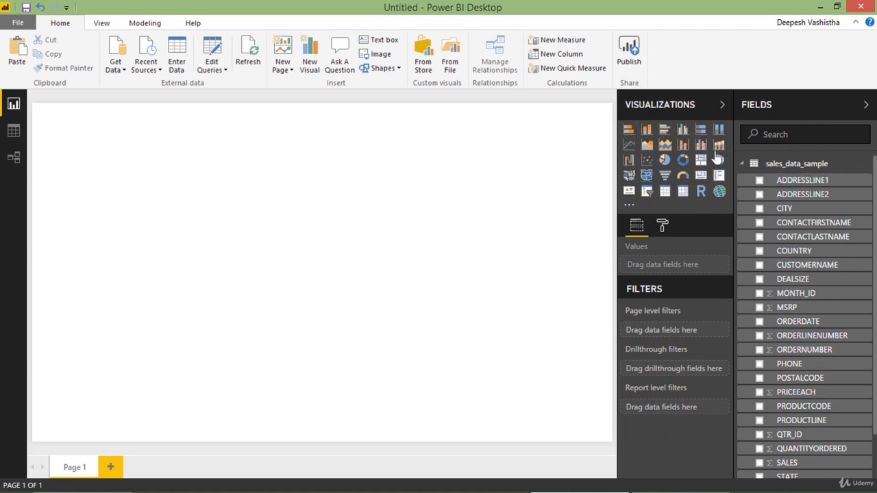
Add a clustered column chart of SALES by COUNTRY near the page's upper-left corner and enlarge it
click(682, 132)
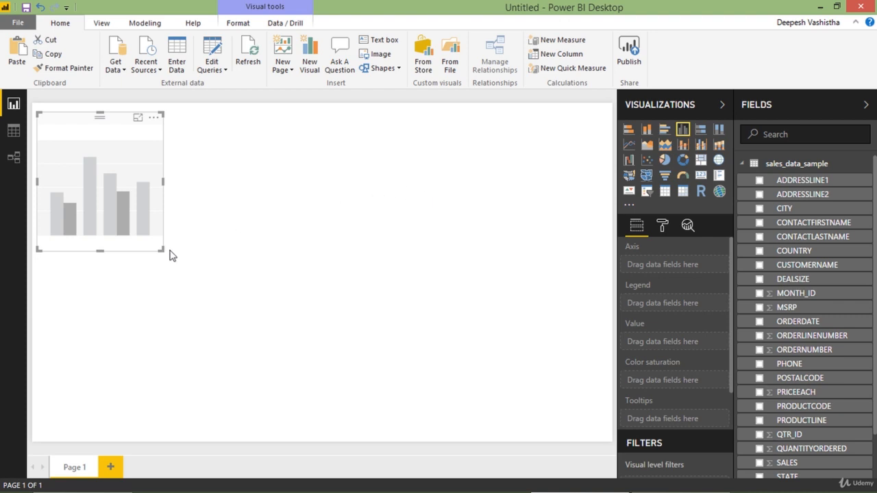
drag(159, 248, 261, 287)
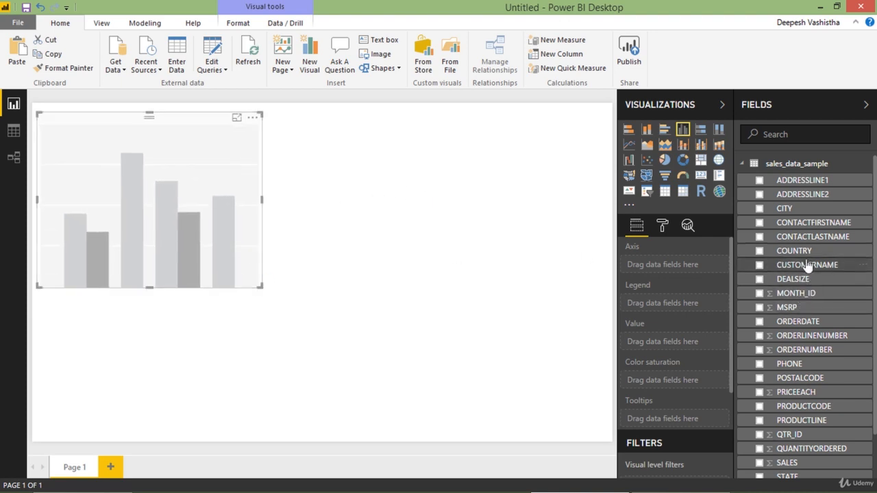
click(759, 250)
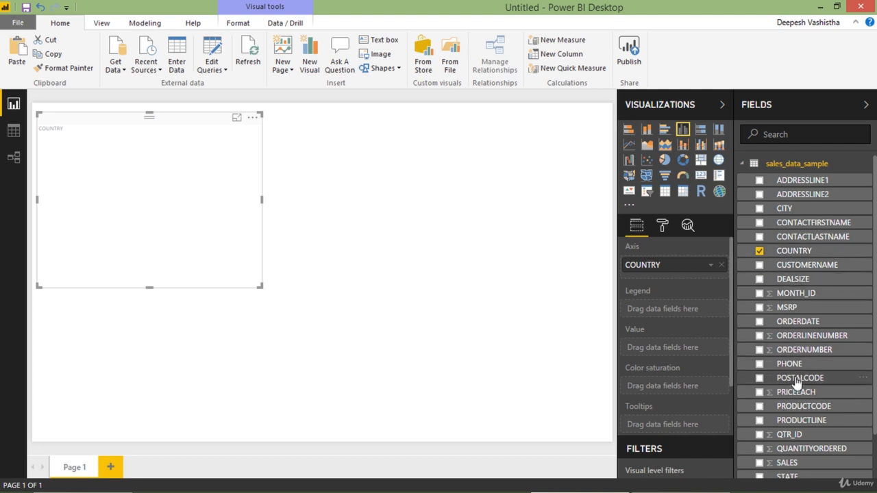
scroll(797, 385, down, 2)
drag(810, 413, 681, 349)
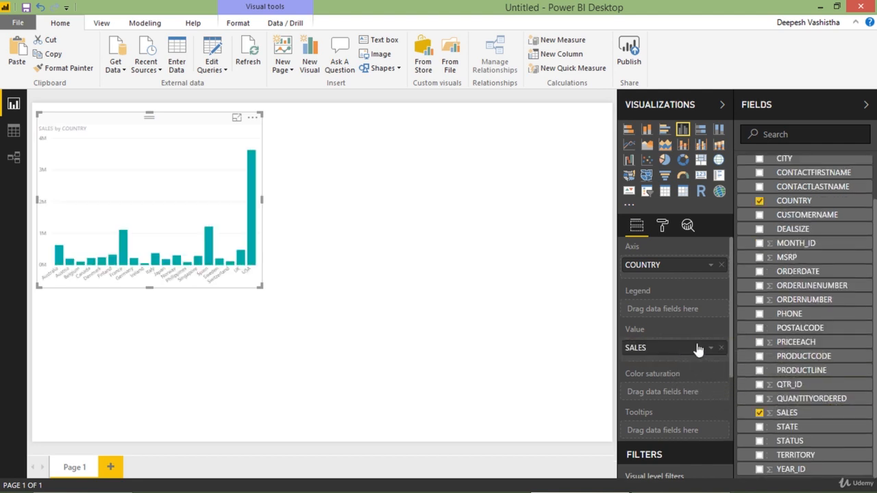
click(721, 347)
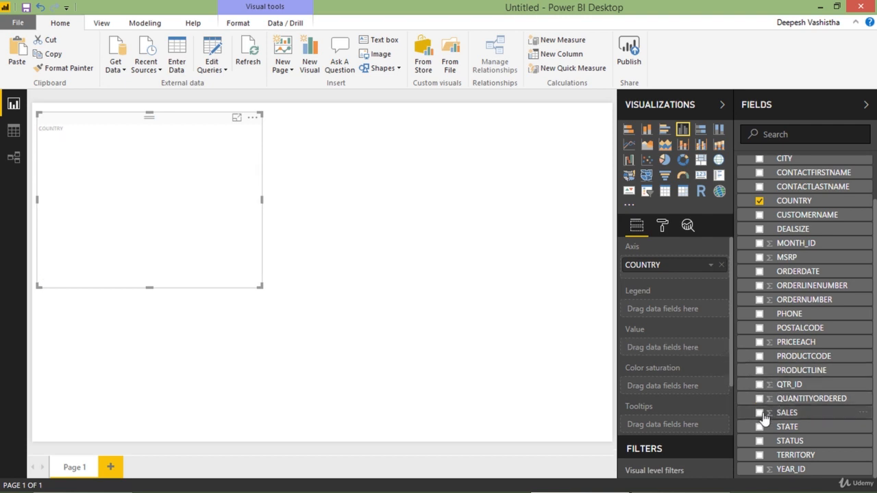
click(759, 413)
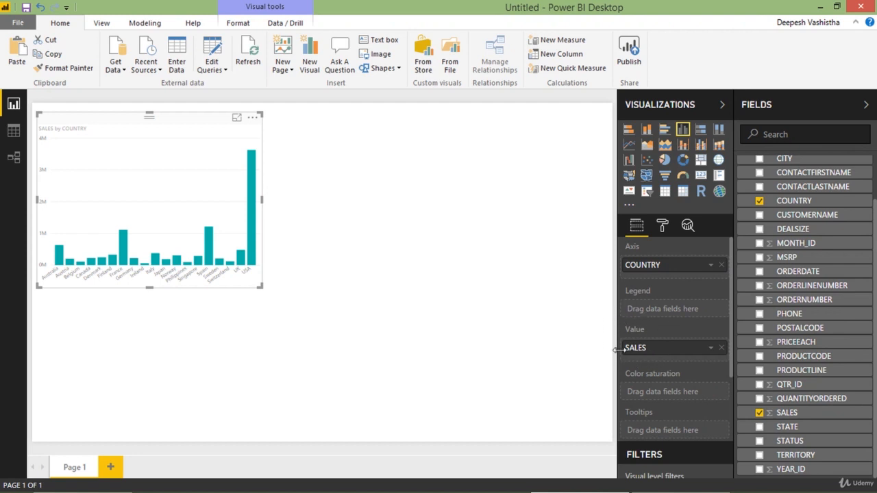
drag(227, 189, 227, 214)
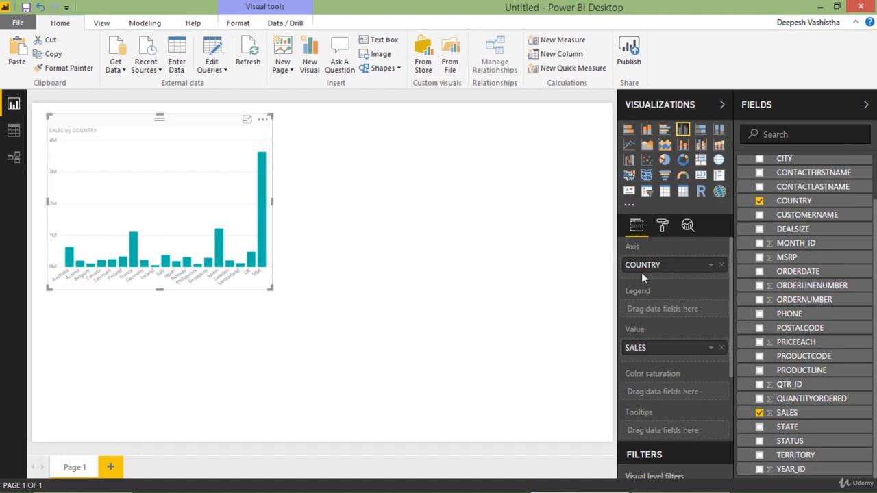
Try the SALES by COUNTRY visual as a clustered bar chart, a line chart and an area chart
click(664, 130)
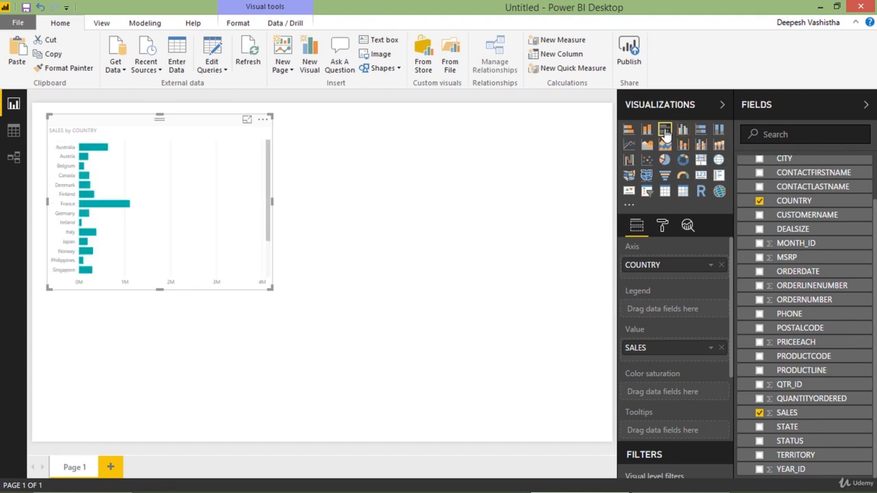
click(630, 145)
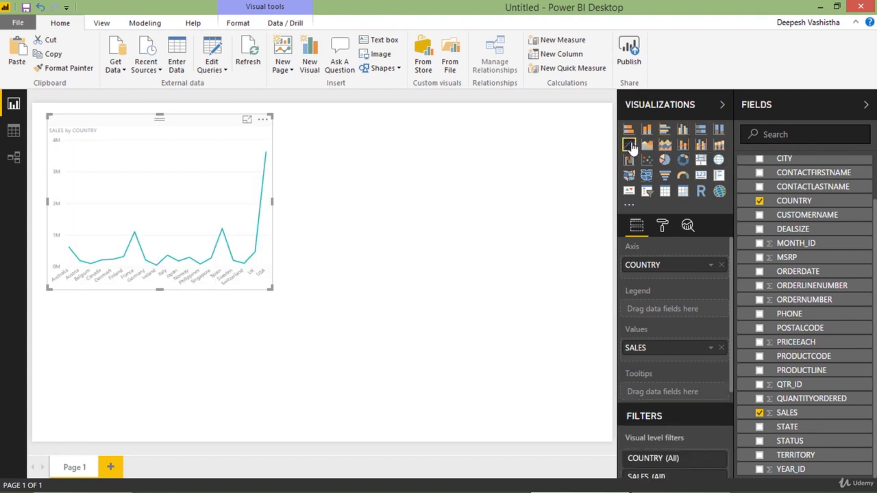
click(646, 145)
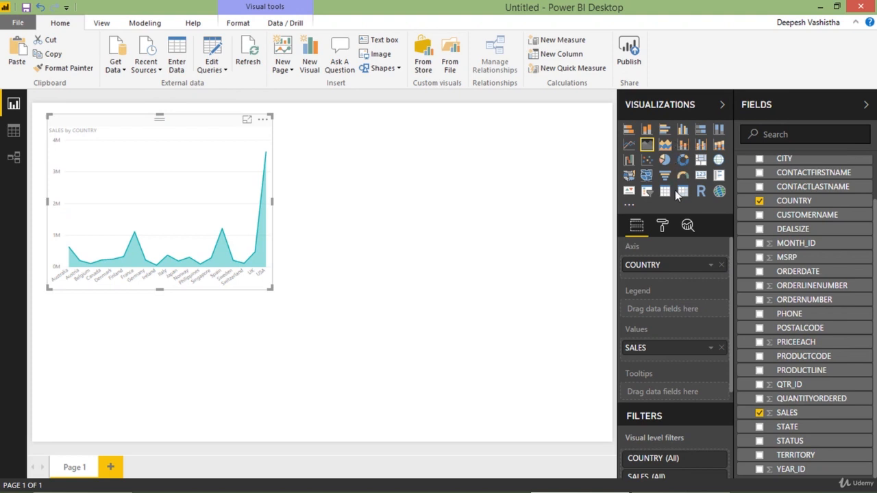
Convert the visual to a line and clustered column chart with QUANTITYORDERED as line values, and inspect it in focus mode
click(702, 146)
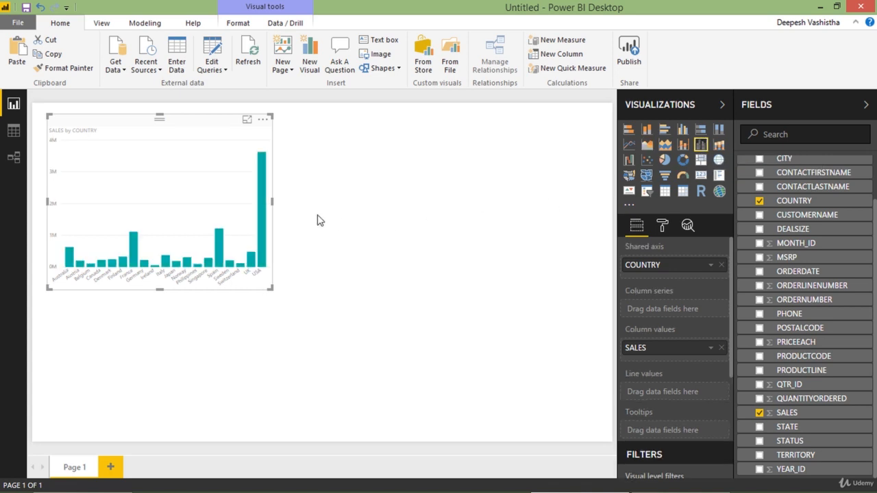
click(250, 120)
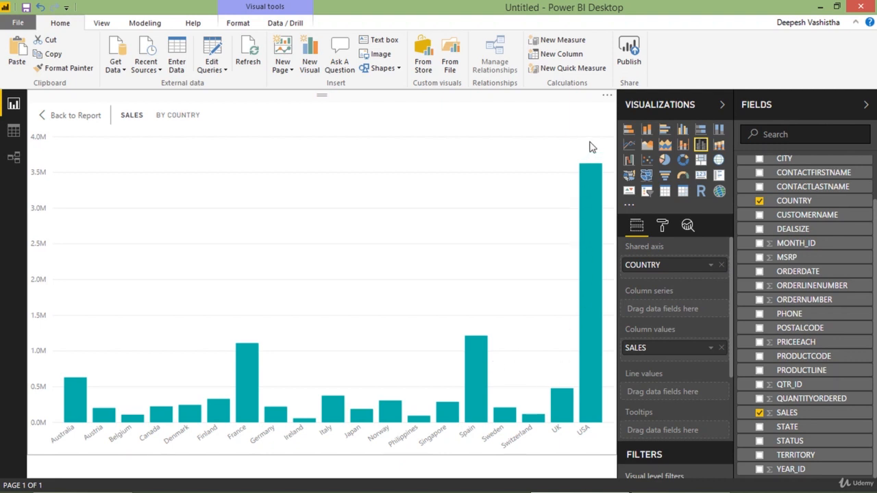
click(63, 117)
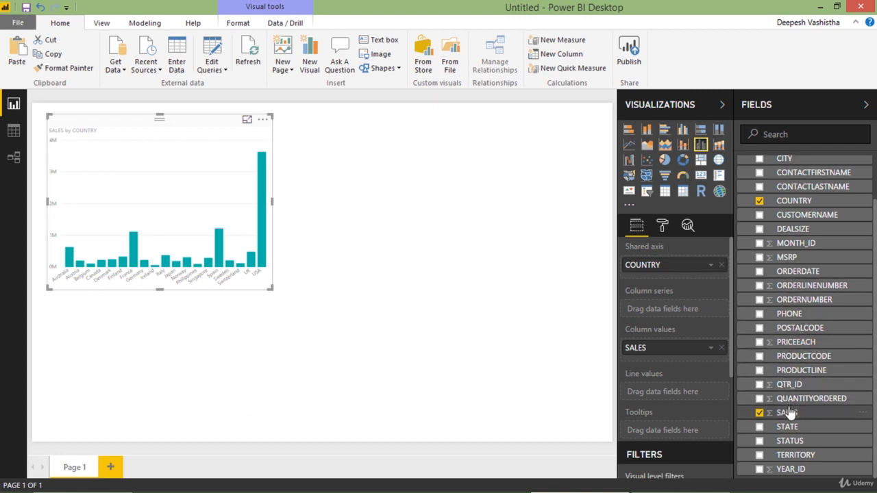
drag(760, 402, 674, 410)
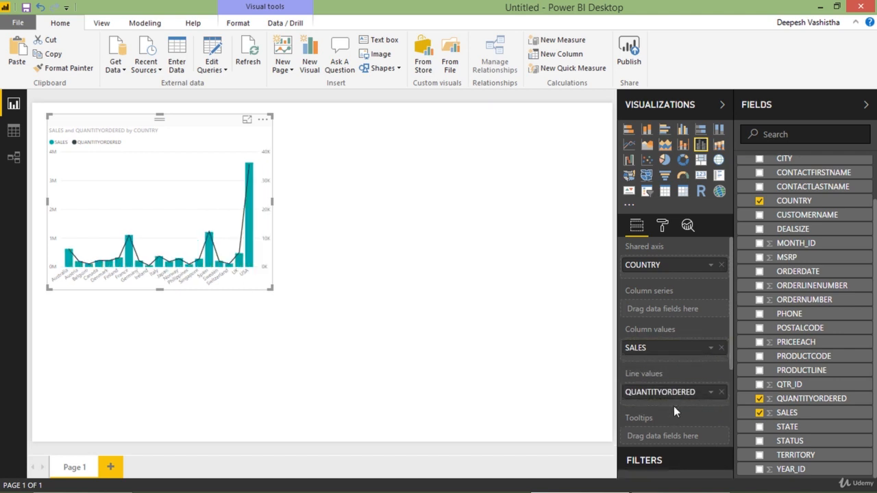
click(248, 120)
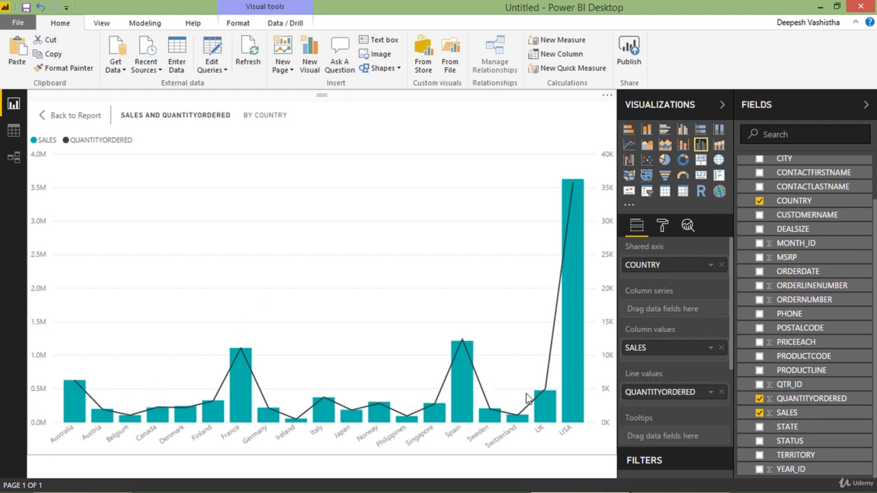
click(63, 117)
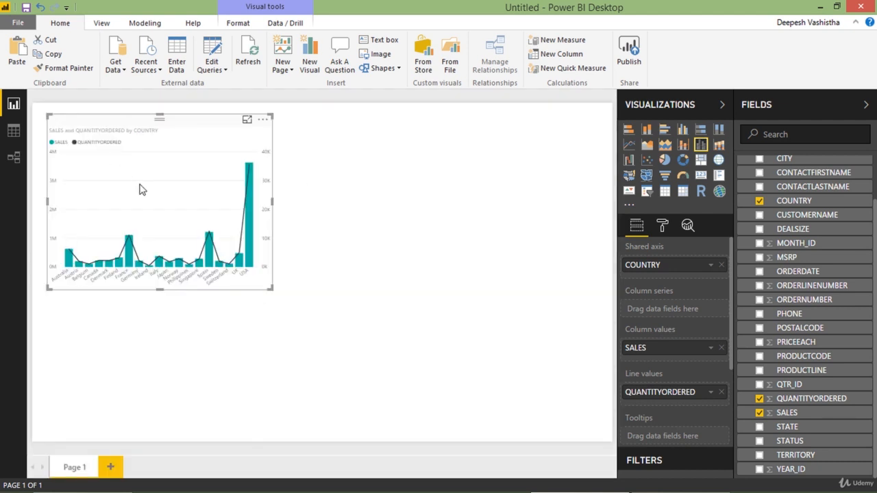
Enlarge the combo chart slightly, move it to the page's upper-right corner and deselect it
drag(255, 278, 305, 304)
drag(176, 206, 482, 190)
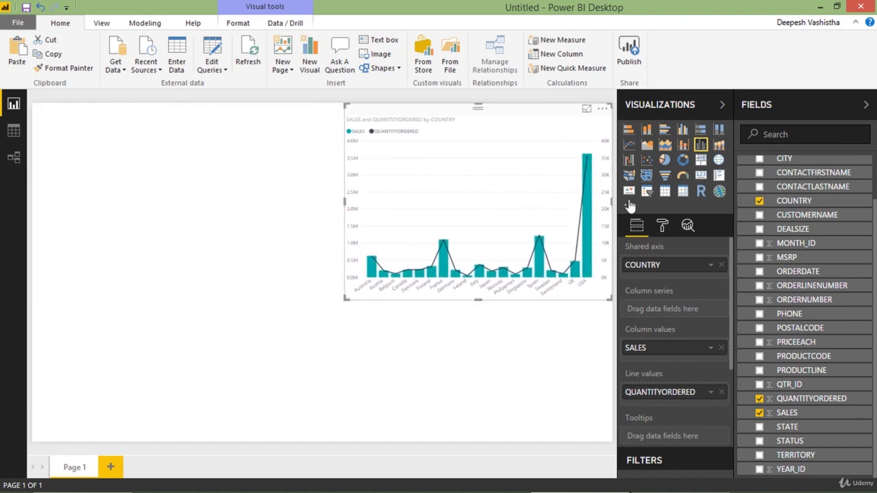
click(323, 184)
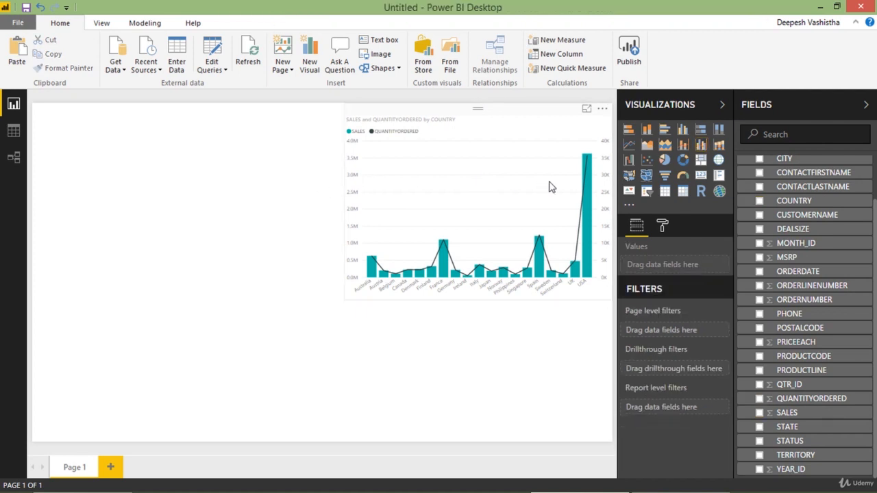
Add an enlarged treemap of SALES grouped by PRODUCTLINE on the page's lower left, and inspect it in focus mode
click(700, 162)
drag(159, 299, 307, 271)
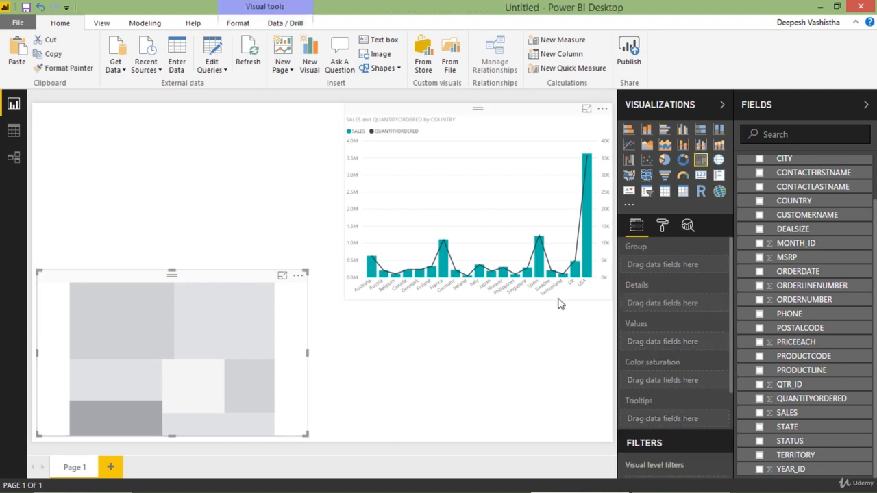
click(759, 371)
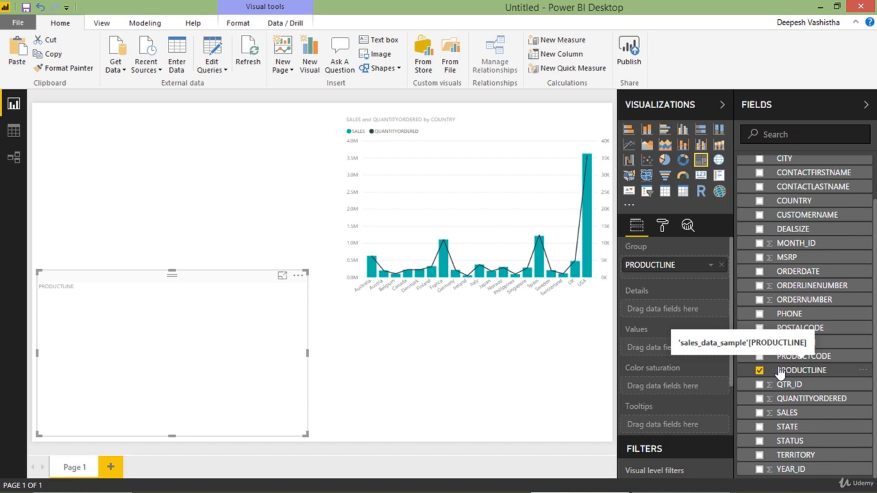
click(759, 413)
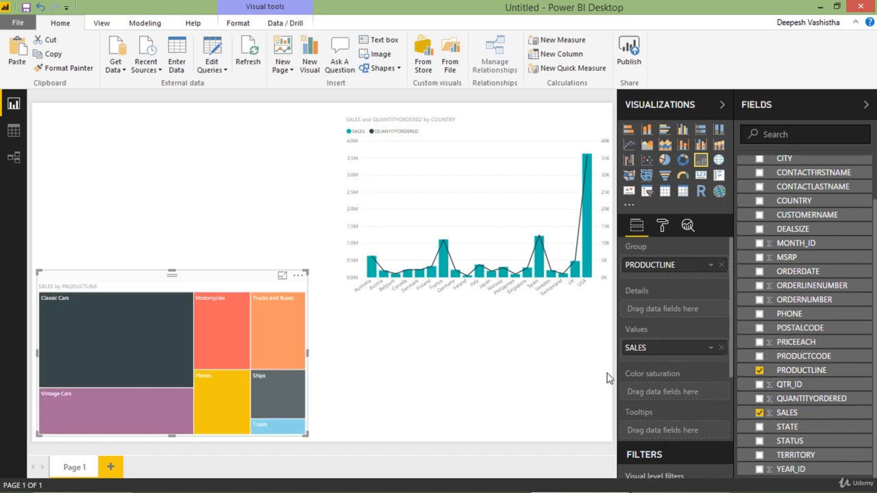
click(282, 277)
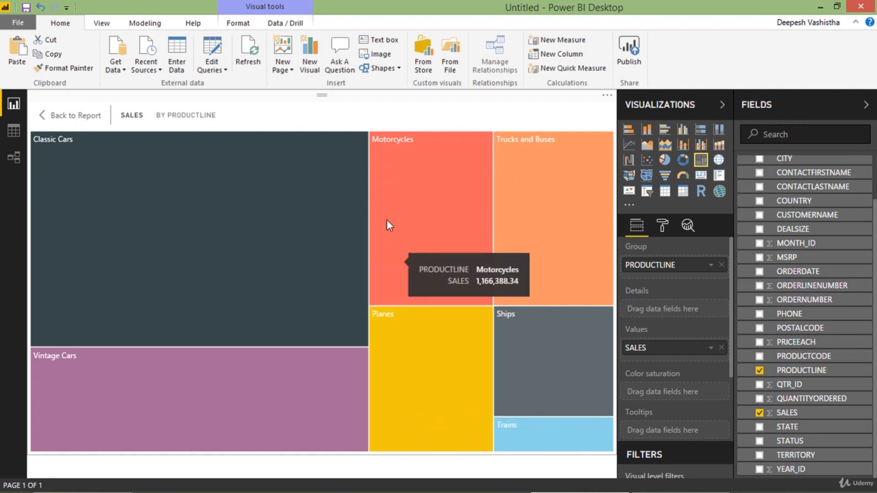
click(71, 116)
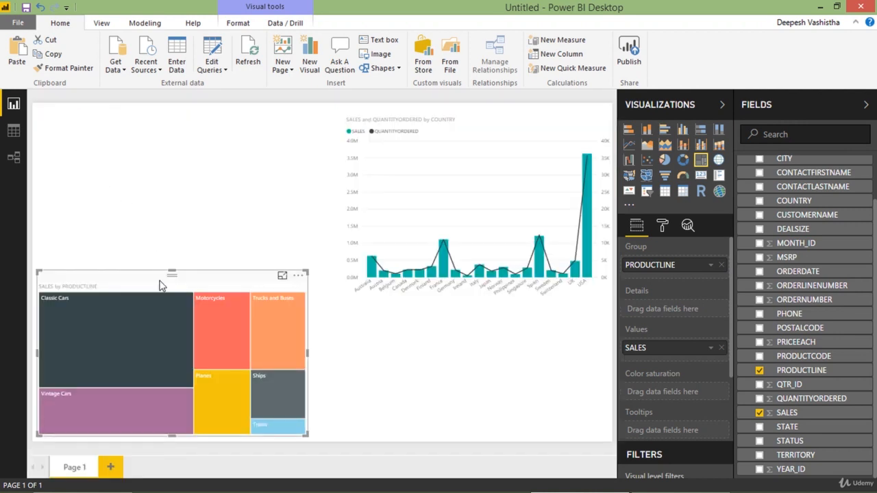
Shrink the combo chart and place the treemap directly below it, narrowed to match the combo chart's width
mouse_move(161, 283)
mouse_down()
mouse_move(201, 287)
mouse_move(171, 289)
mouse_up()
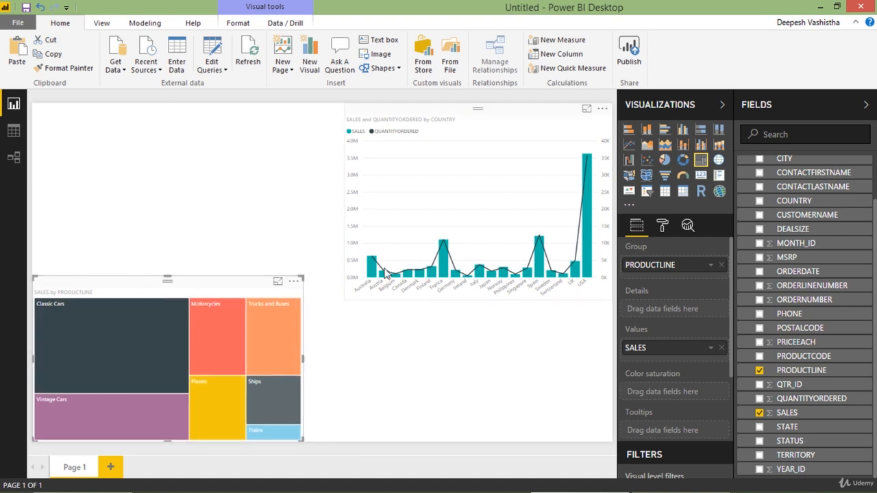
click(370, 298)
drag(351, 305, 351, 267)
click(286, 293)
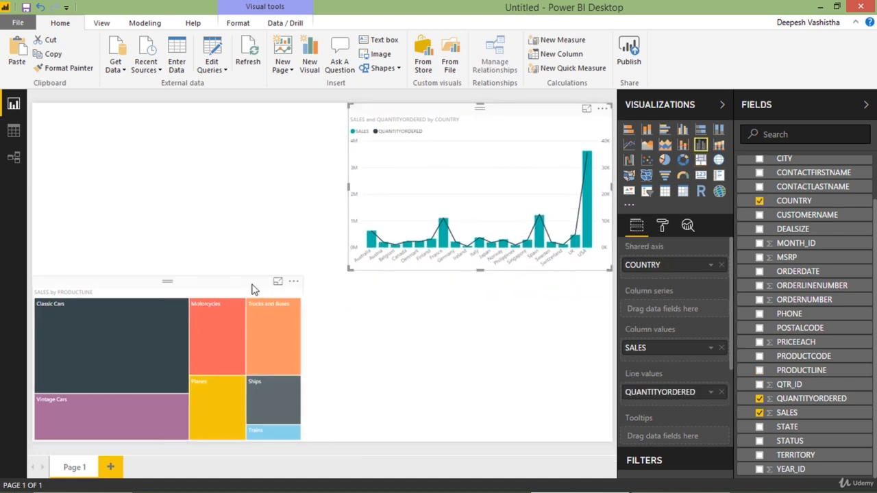
drag(286, 294, 604, 294)
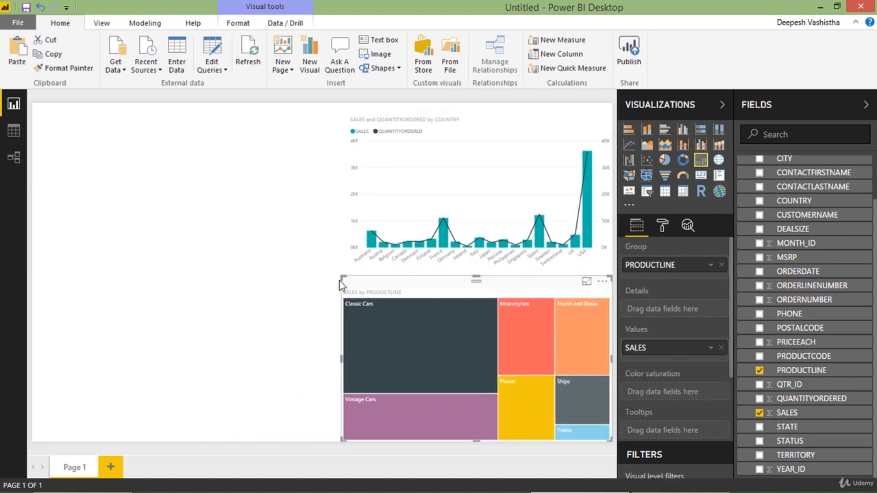
drag(341, 277, 349, 278)
click(311, 276)
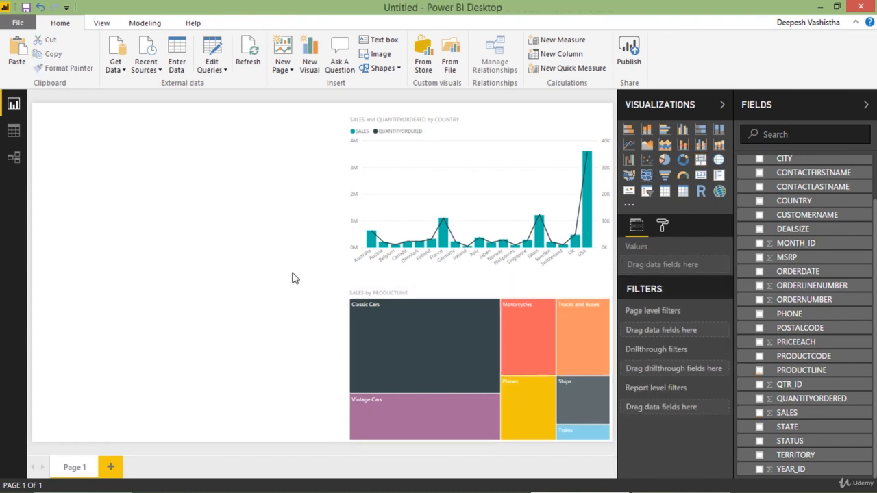
Add a pie chart, enlarge it and place it beside the treemap on the lower part of the page
click(664, 161)
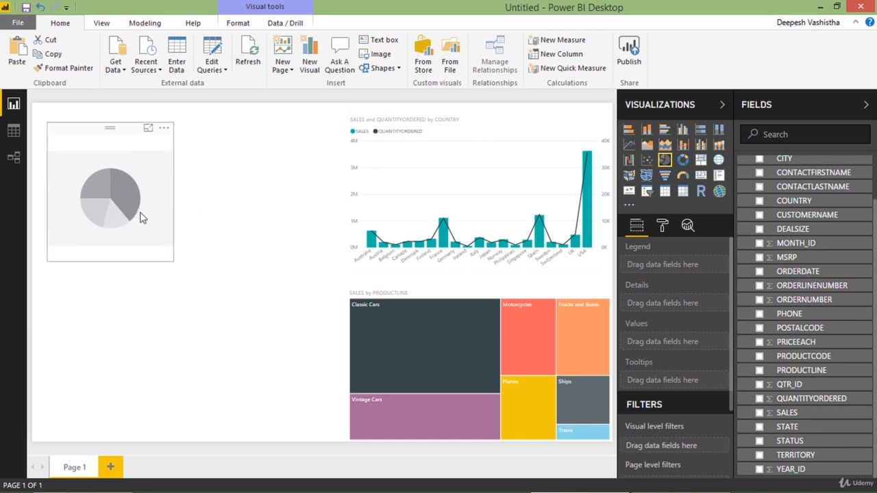
drag(140, 218, 211, 255)
drag(251, 307, 270, 334)
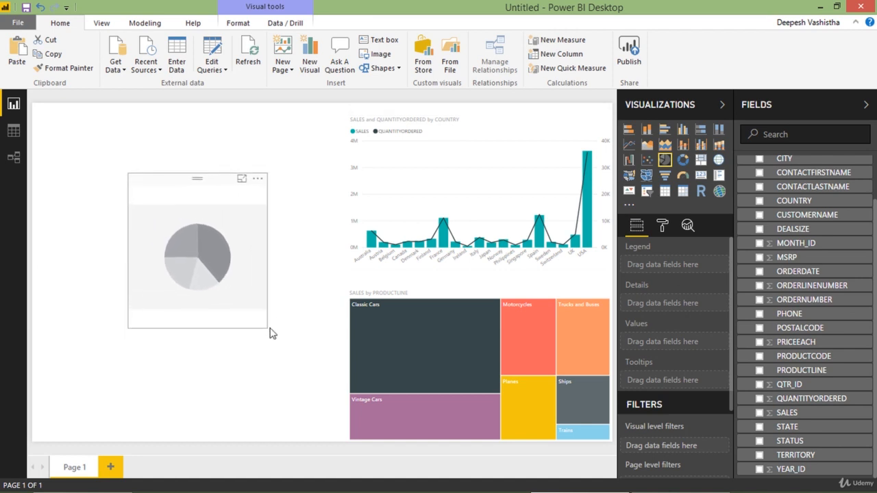
drag(236, 286, 270, 368)
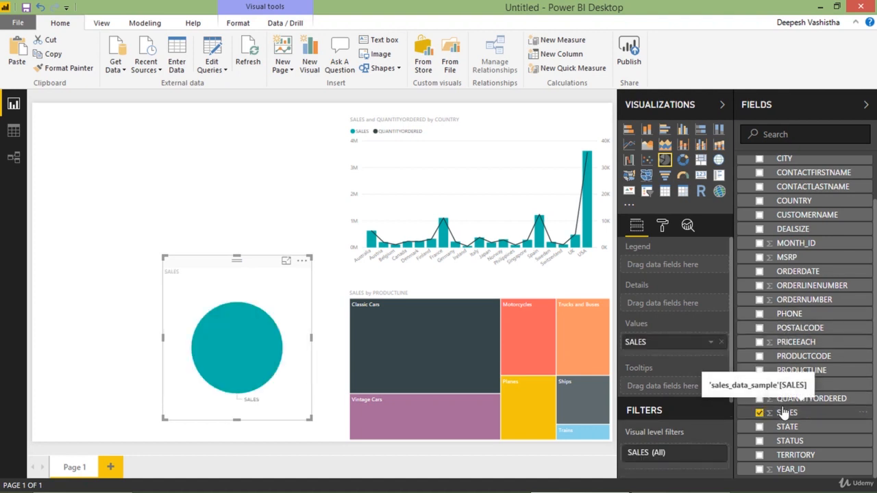
Split the pie chart's SALES by DEALSIZE and inspect the Medium and Small slices in focus mode
scroll(808, 366, up, 3)
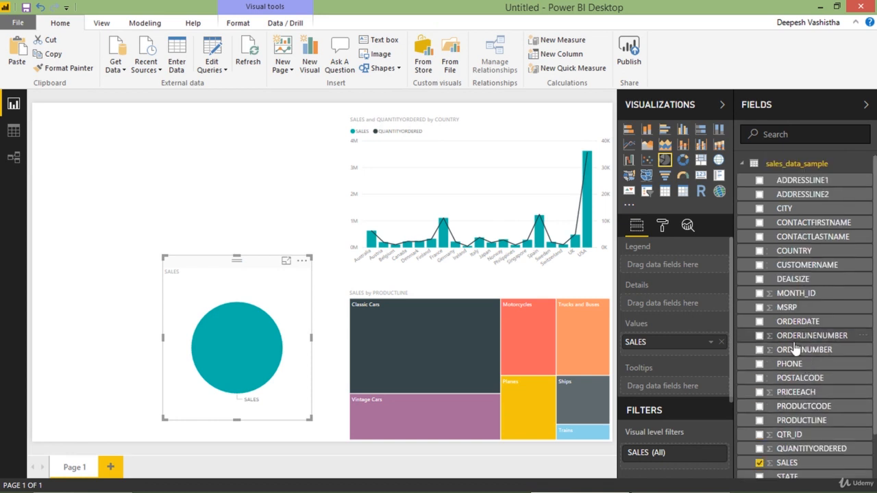
click(759, 279)
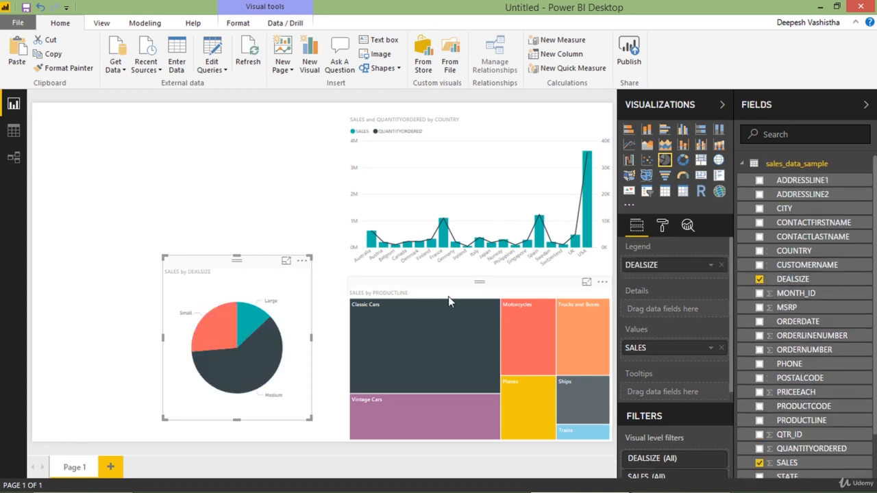
click(286, 260)
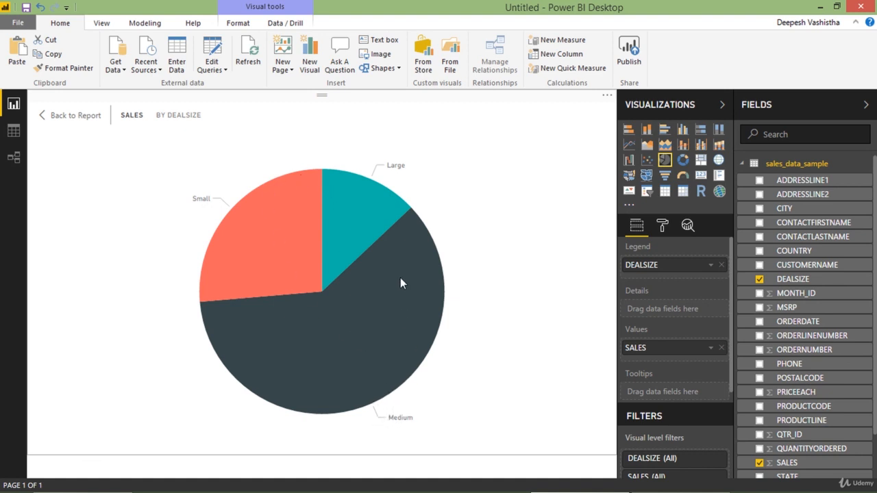
mouse_move(376, 337)
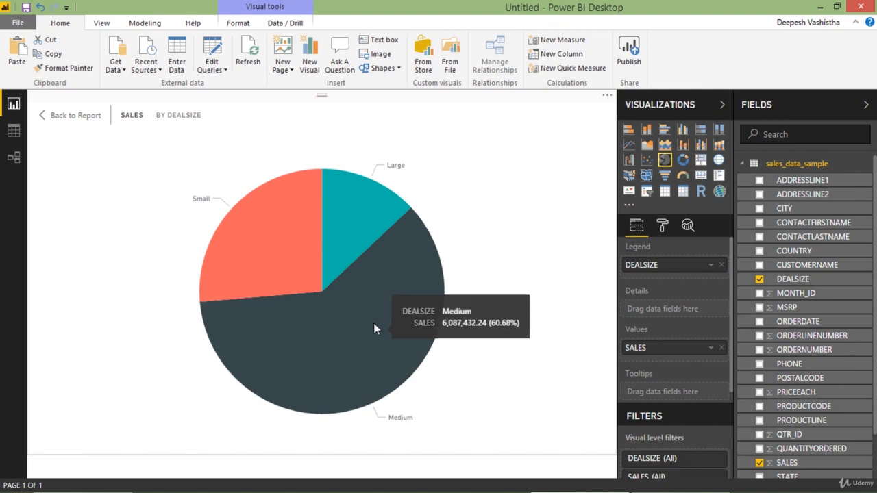
mouse_move(279, 223)
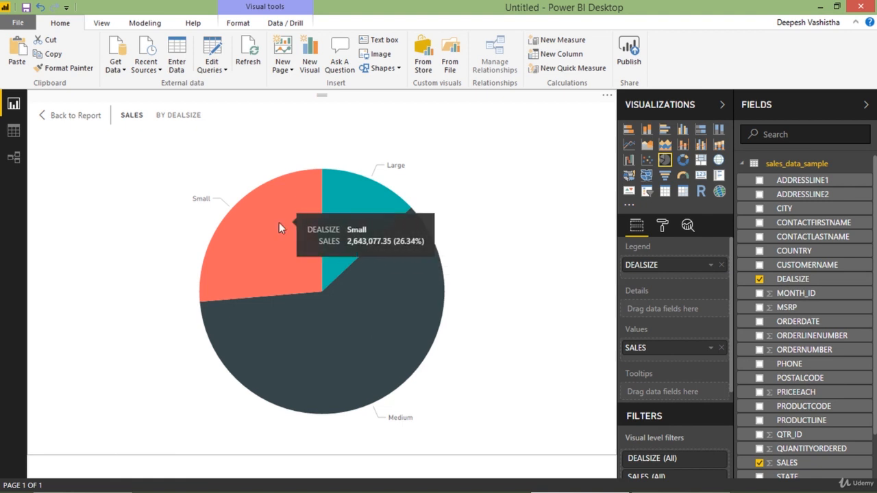
Return to the report, move the pie chart to the page's upper part beside the combo chart, and reduce its height
click(60, 117)
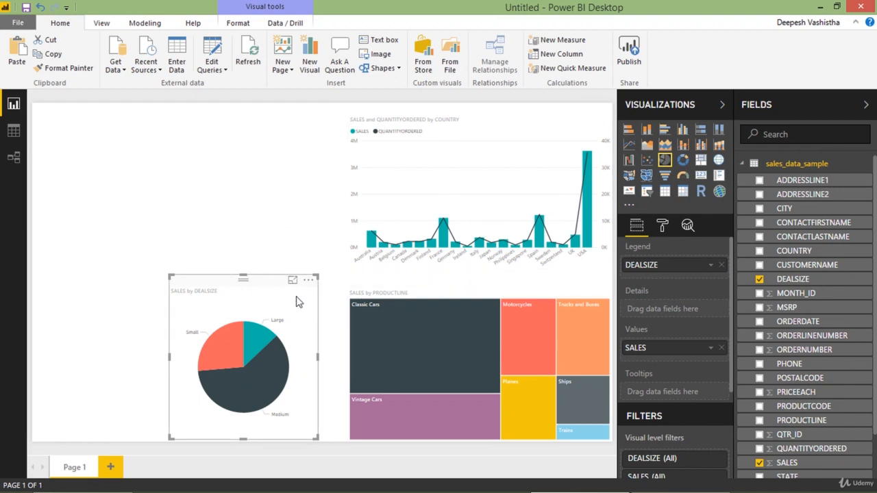
drag(297, 301, 309, 309)
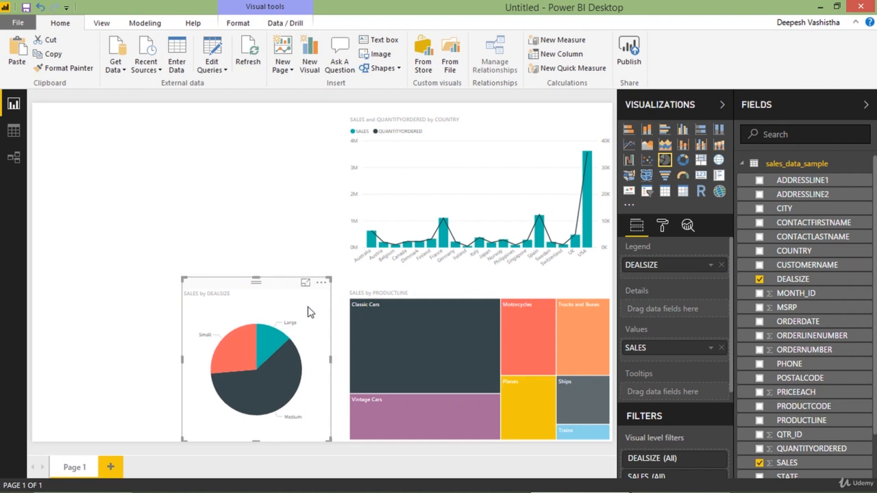
drag(307, 312, 307, 132)
drag(266, 269, 256, 223)
click(259, 224)
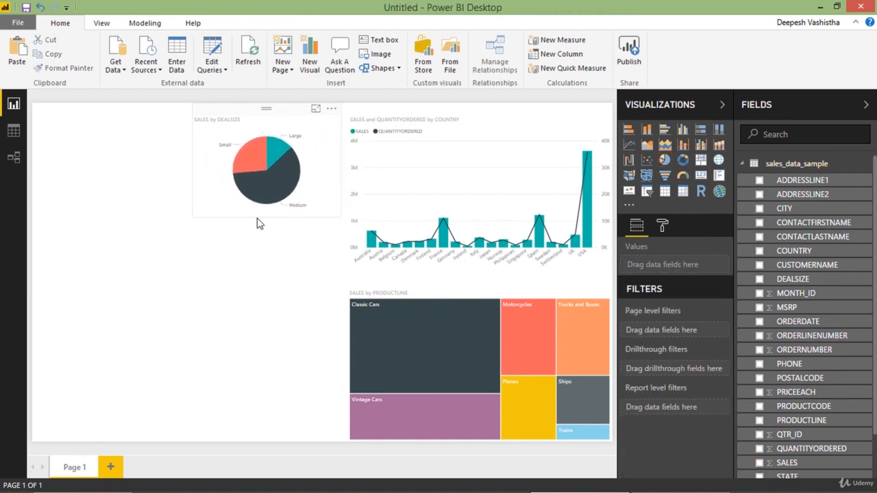
Add a gauge visual, shrink it and place it directly below the pie chart
click(683, 177)
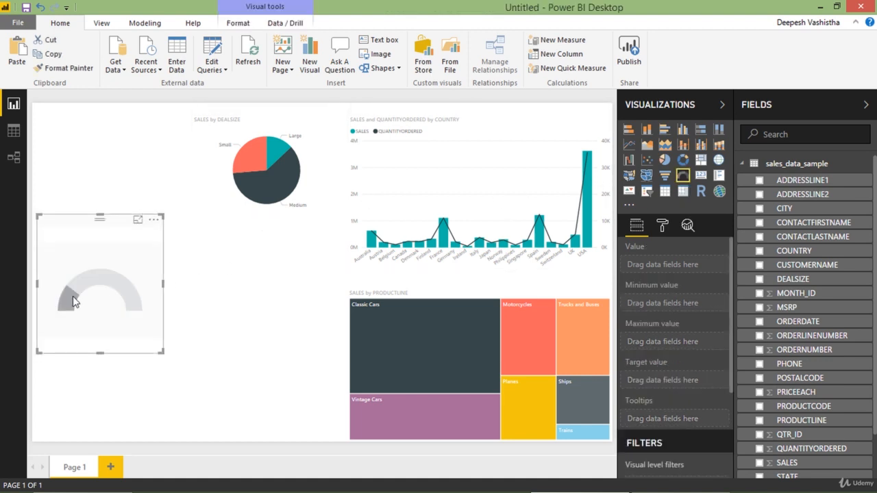
drag(73, 296, 235, 307)
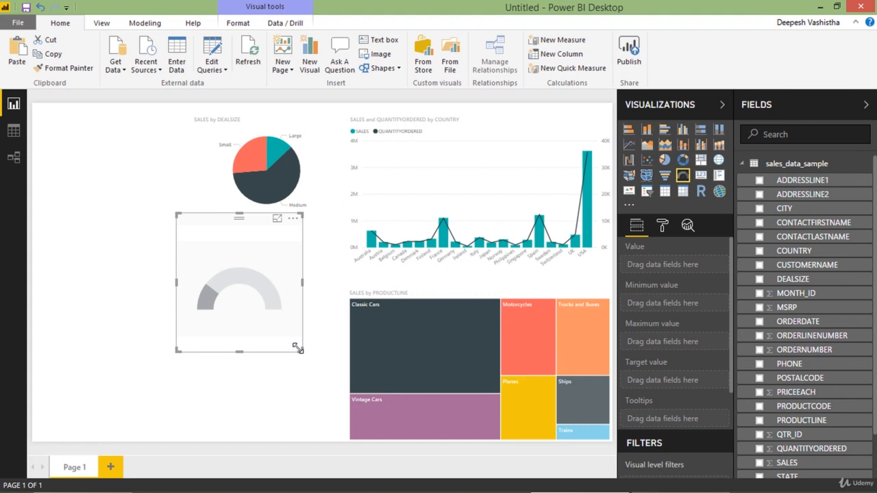
drag(265, 331, 268, 300)
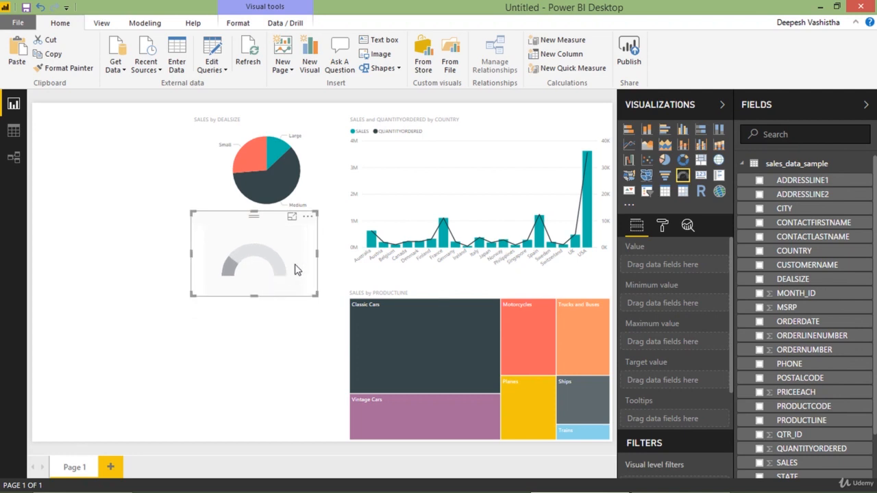
drag(296, 269, 305, 270)
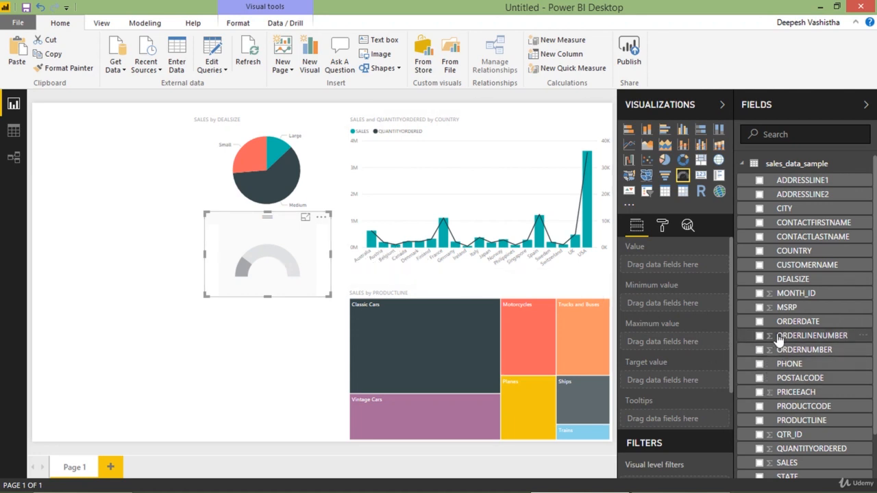
Set the gauge's value to SALES and inspect it in focus mode before returning to the report
scroll(770, 336, down, 1)
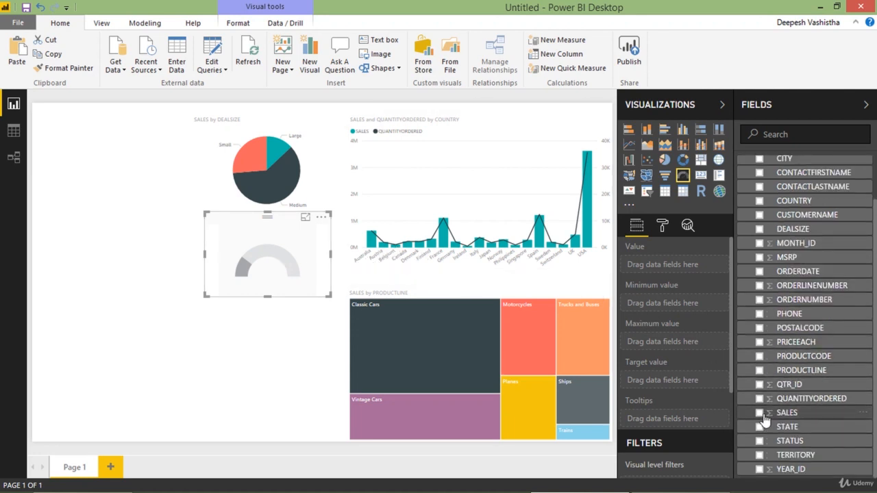
click(760, 414)
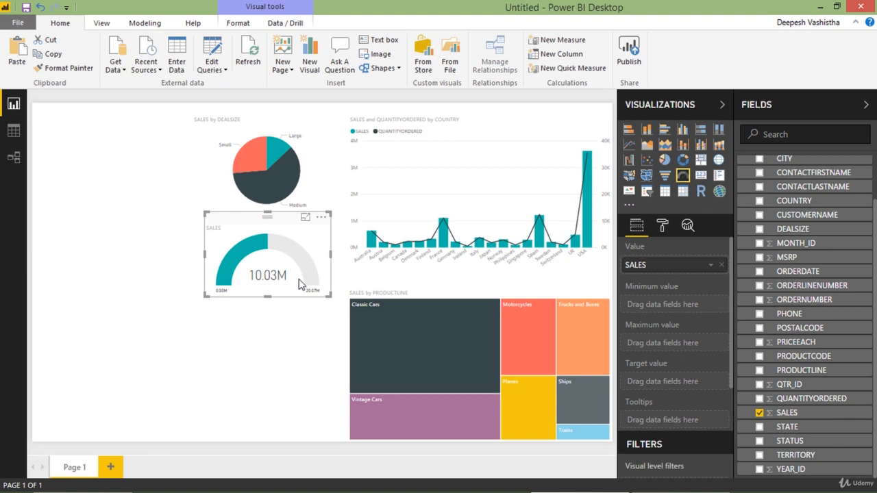
click(304, 217)
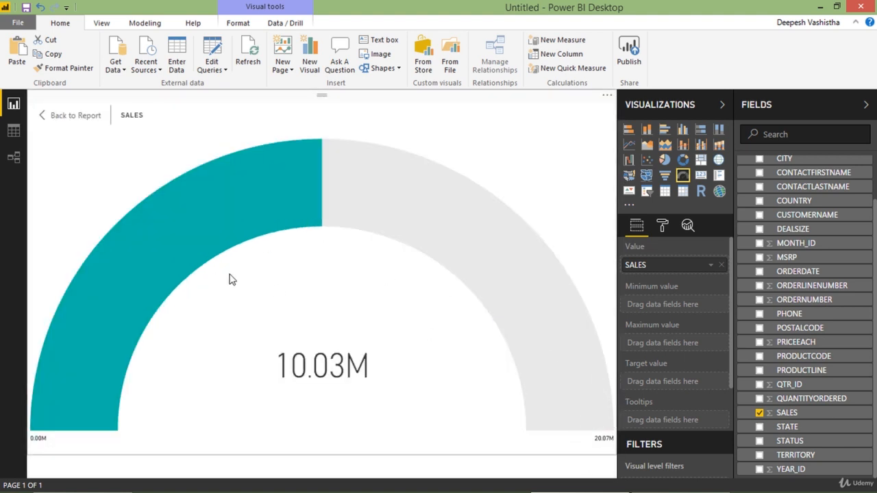
click(81, 120)
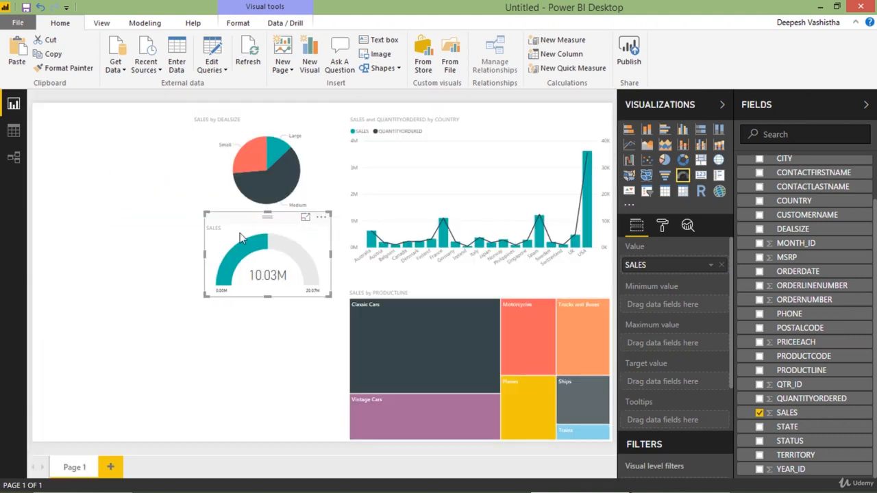
Make the pie chart slightly smaller, then reduce the SALES gauge's height and fit it closely beneath the pie chart
click(242, 183)
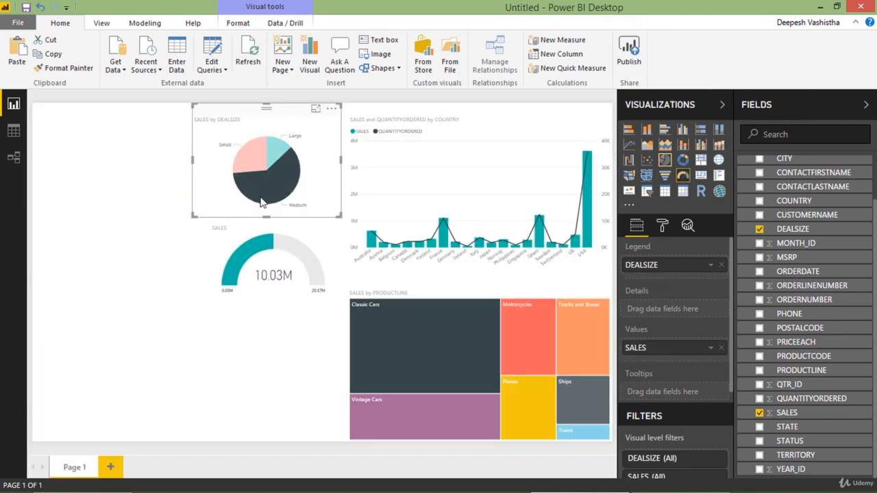
drag(264, 216, 266, 199)
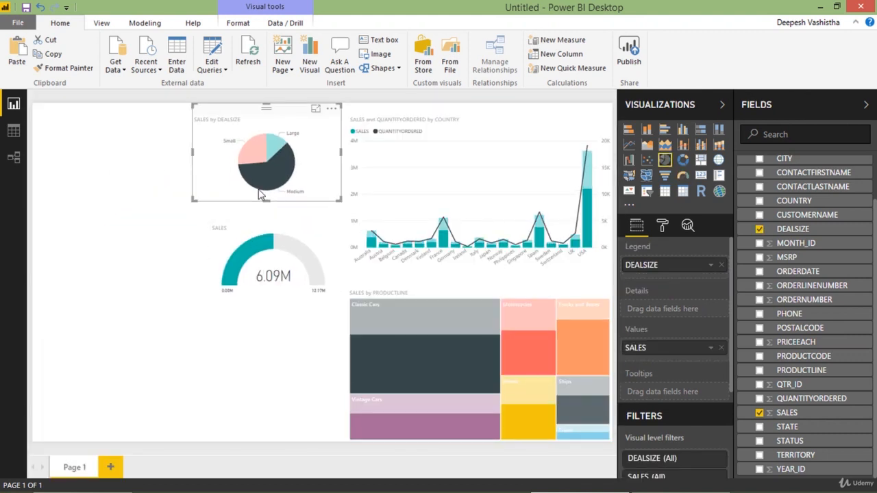
drag(194, 199, 210, 198)
drag(227, 255, 231, 233)
drag(275, 282, 278, 267)
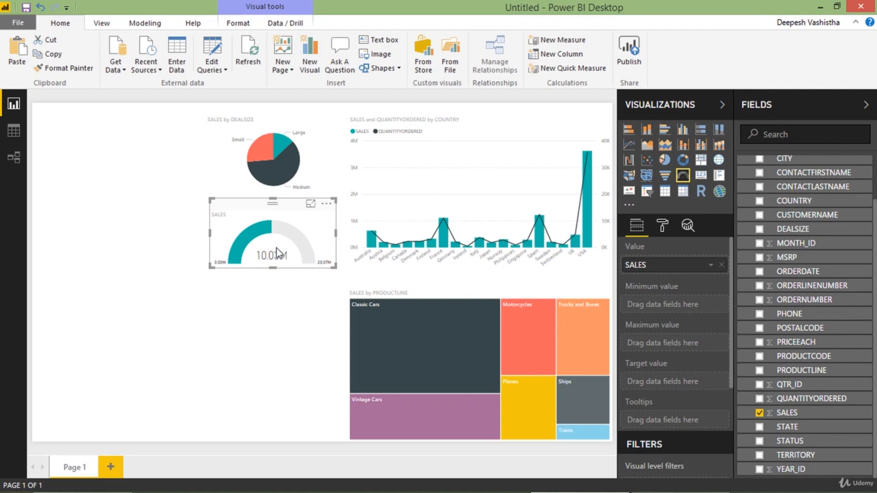
Examine how the Medium and Small pie slices cross-highlight the other visuals, then clear the selection
click(279, 186)
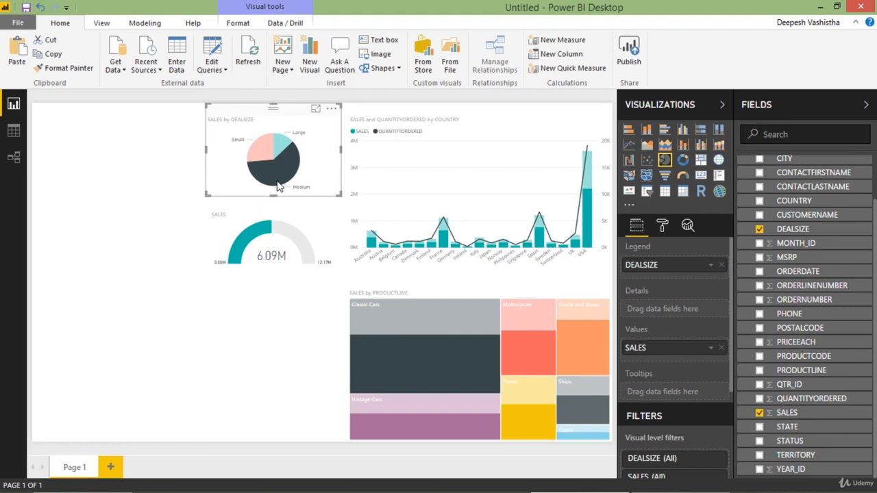
click(278, 181)
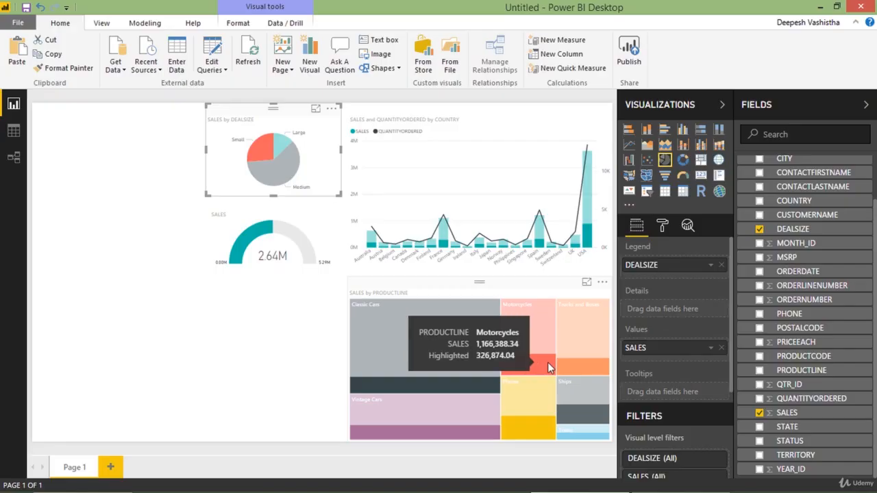
click(261, 155)
click(346, 242)
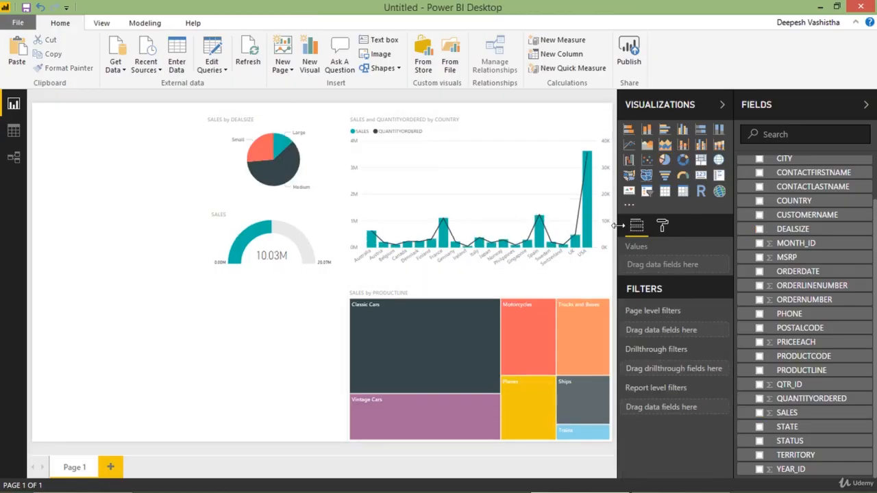
Add a table with PRODUCTLINE, CUSTOMERNAME, SALES and QUANTITYORDERED on the page's lower left, and inspect it in focus mode
click(665, 192)
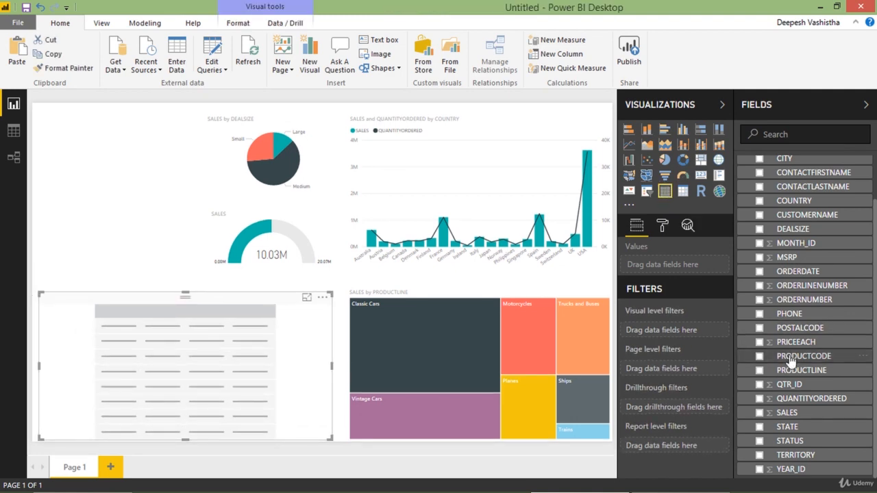
click(759, 371)
scroll(760, 291, up, 1)
click(759, 266)
scroll(761, 308, down, 1)
click(759, 414)
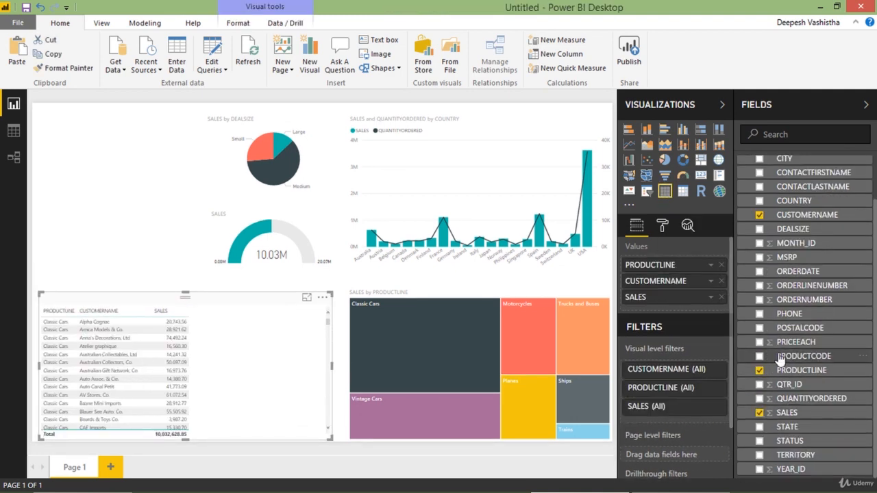
click(759, 398)
click(306, 297)
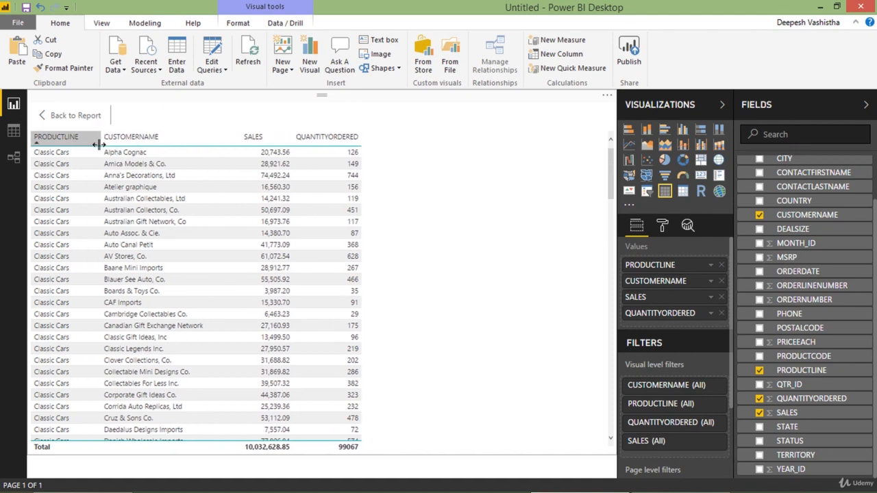
click(75, 116)
Narrow the table to fit its columns and widen the treemap leftward to fill the freed space
click(349, 358)
drag(336, 366, 310, 358)
drag(169, 300, 169, 293)
drag(181, 436, 180, 442)
click(171, 261)
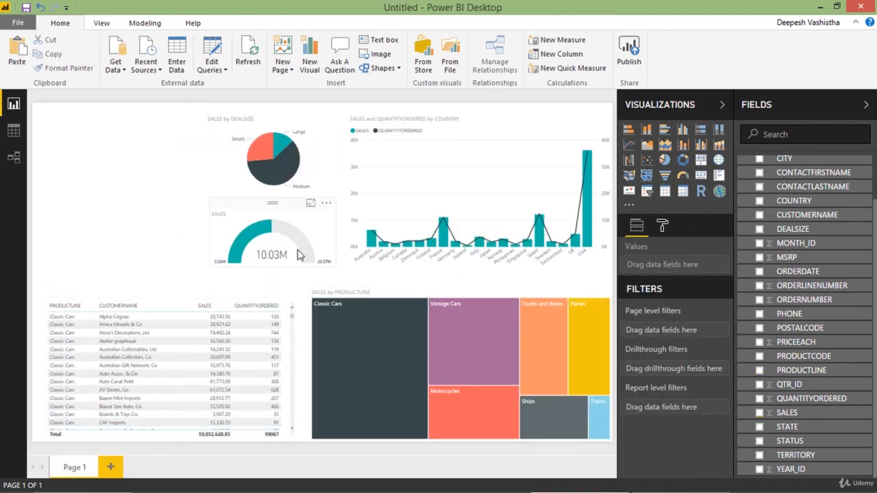
Add a card showing SALES and place it above the table, beside the gauge
click(700, 176)
drag(157, 129, 178, 214)
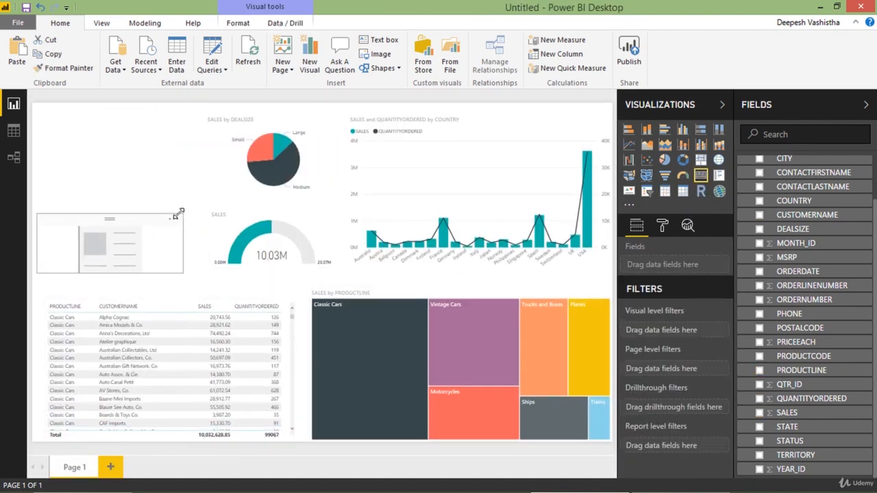
click(759, 412)
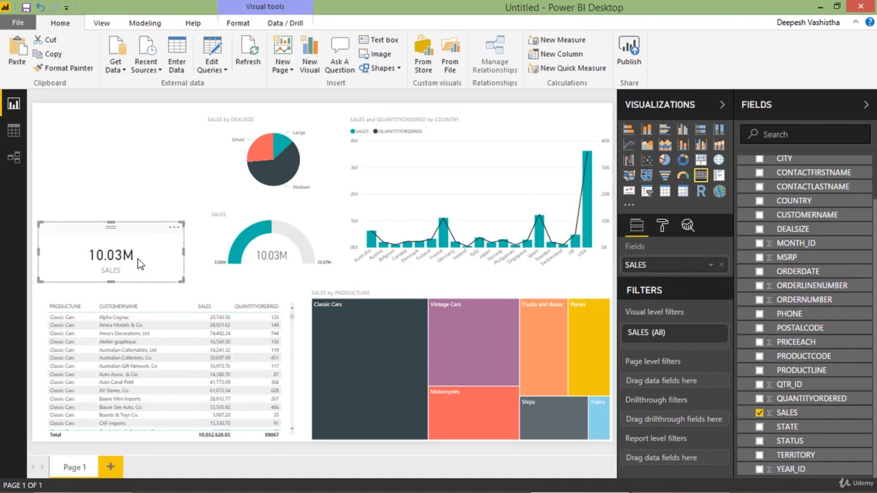
click(180, 176)
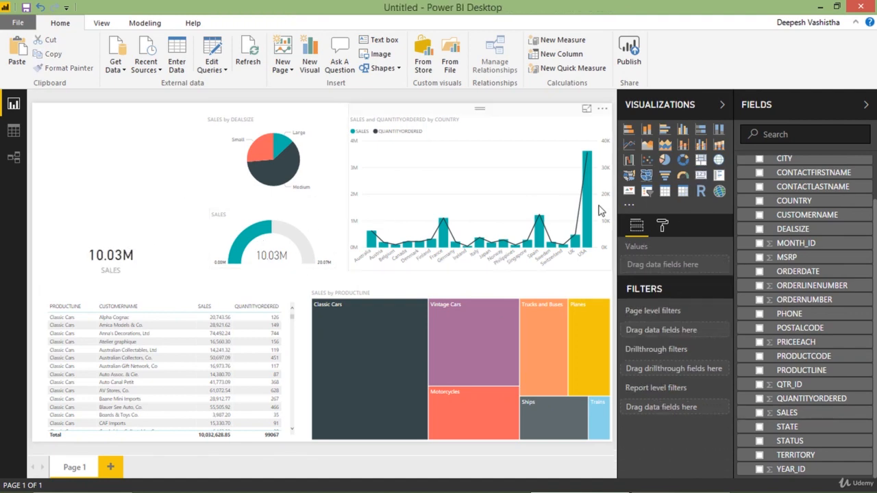
Add a slicer for the STATUS field on the page's upper left, above the SALES card
click(646, 194)
scroll(801, 308, up, 2)
scroll(802, 308, down, 2)
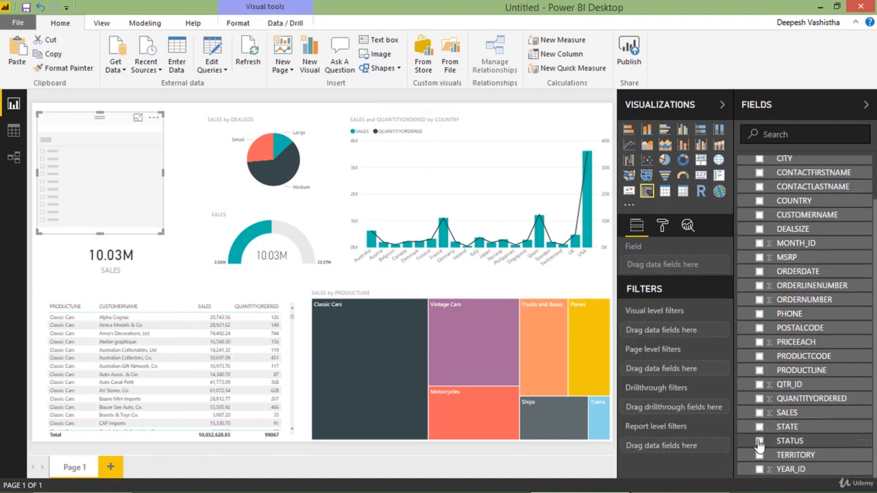
click(759, 441)
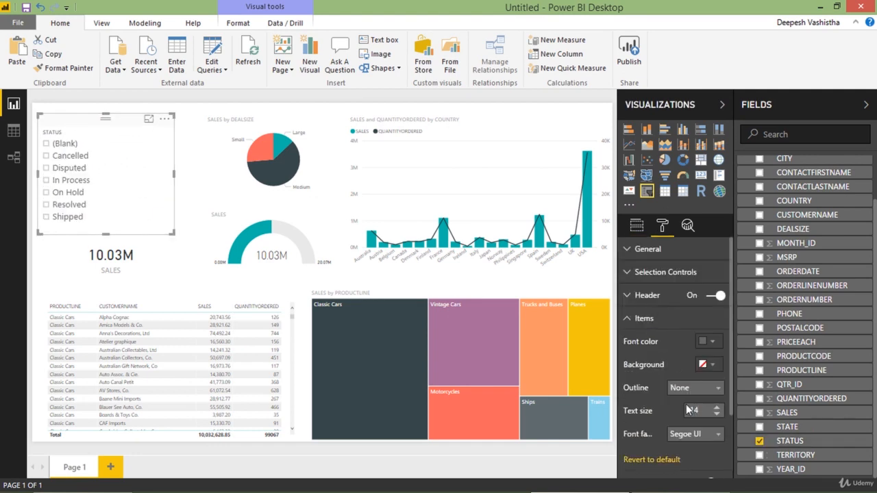
Test the STATUS slicer by filtering the page to Disputed, then clear that selection
click(638, 228)
click(69, 168)
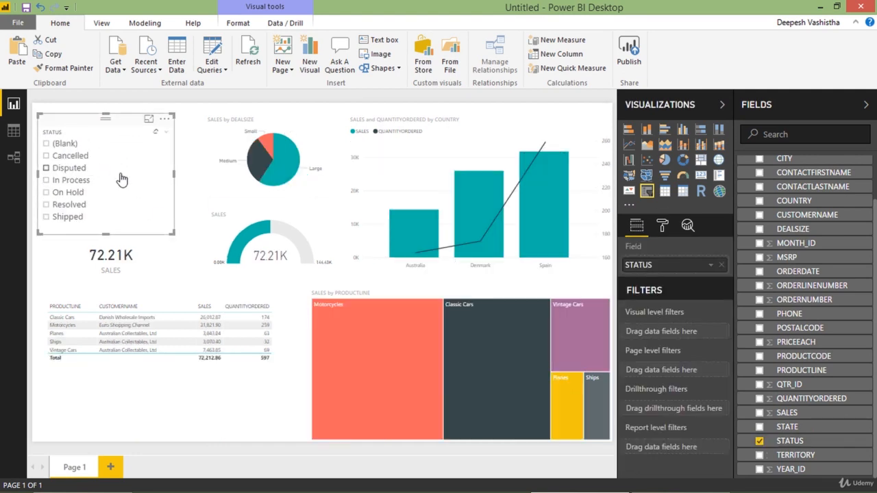
click(69, 168)
Add a page-level STATUS filter that excludes blanks, and set the slicer's orientation to horizontal
drag(798, 441, 685, 370)
click(633, 373)
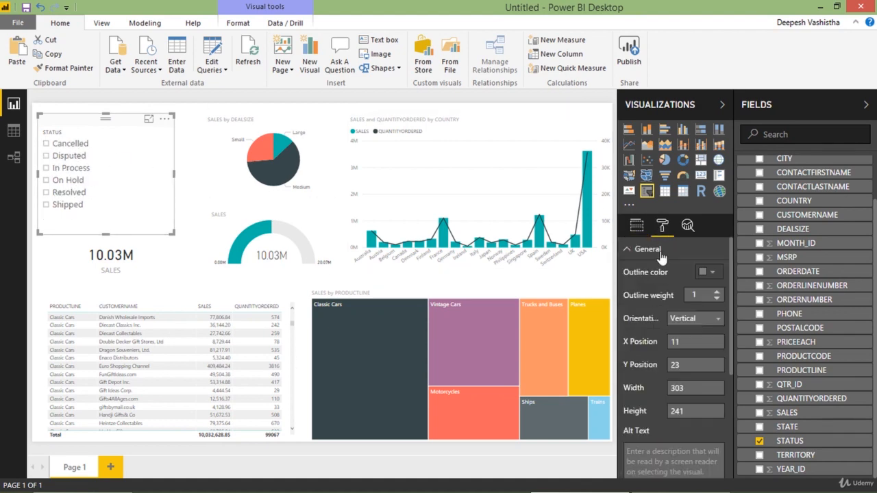
click(696, 315)
click(695, 348)
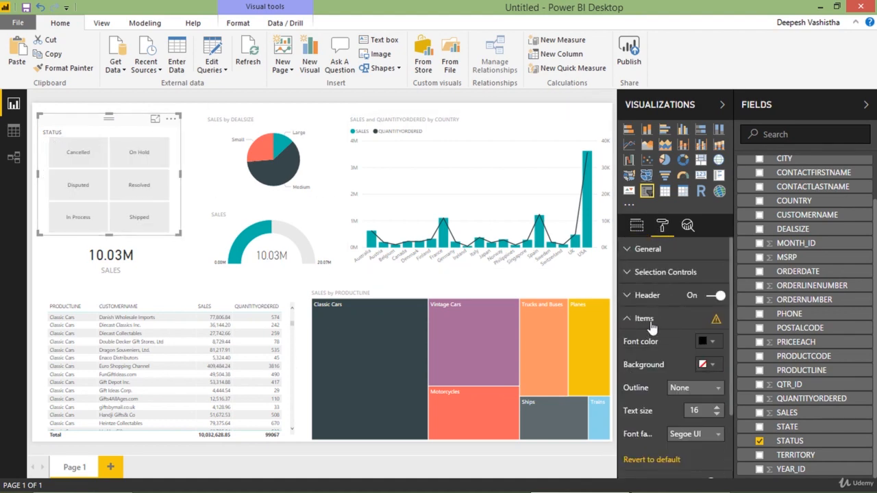
click(187, 204)
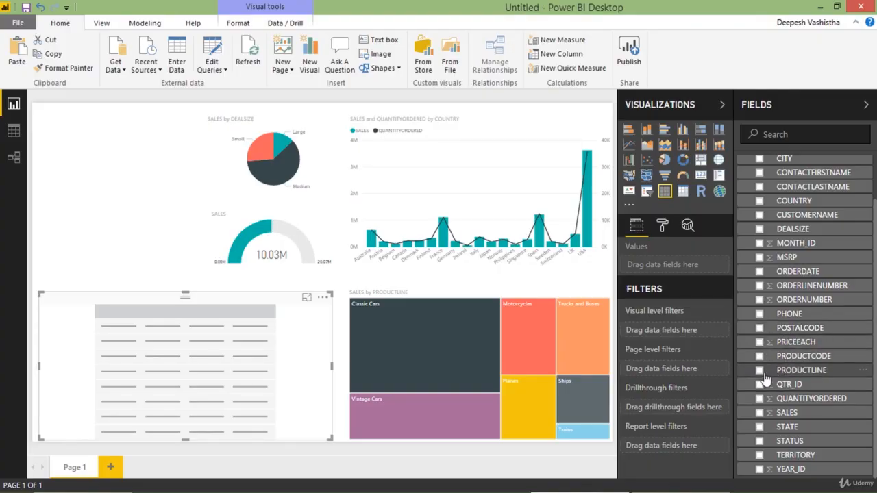
Fill the empty table with the PRODUCTLINE, CUSTOMERNAME, SALES and QUANTITYORDERED fields
click(759, 371)
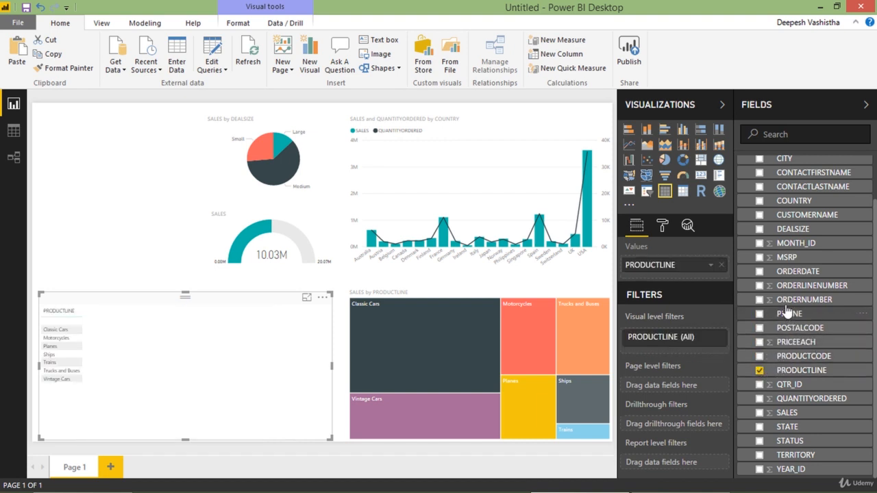
scroll(772, 291, up, 2)
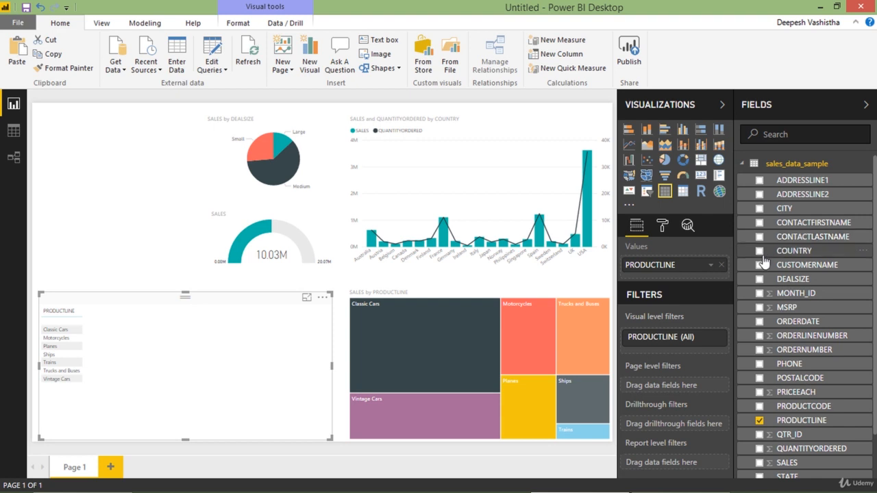
click(759, 265)
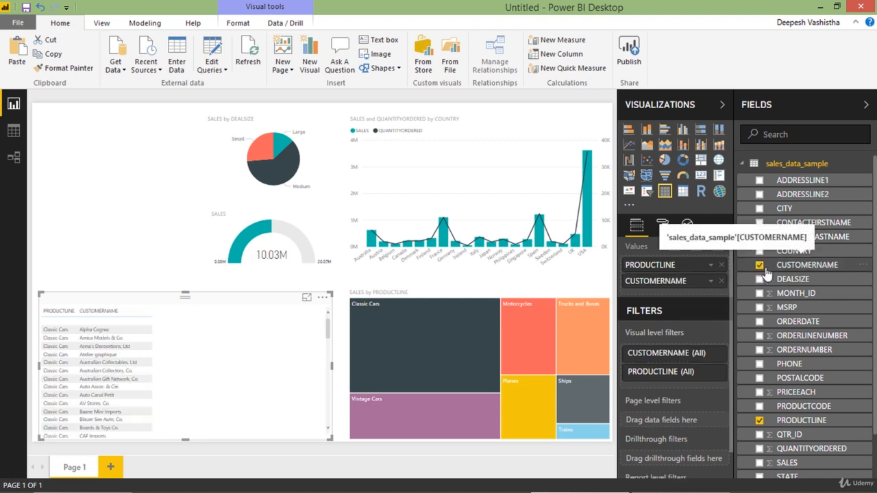
scroll(795, 349, down, 1)
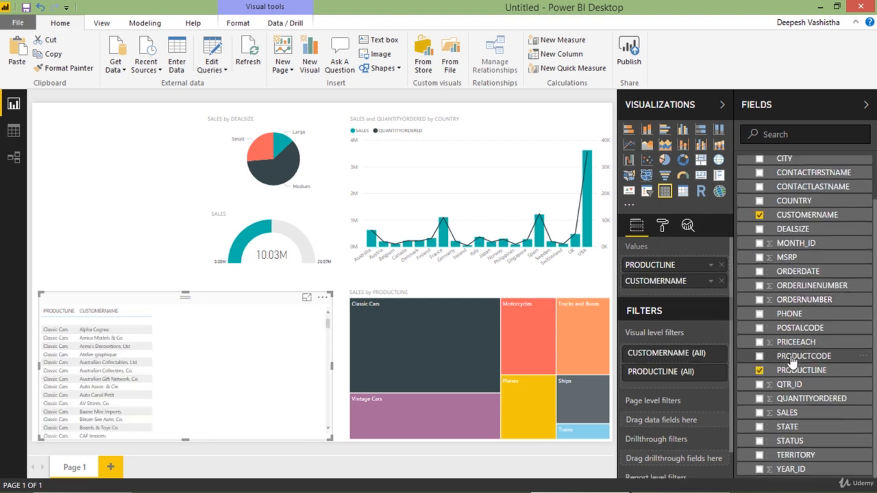
click(759, 413)
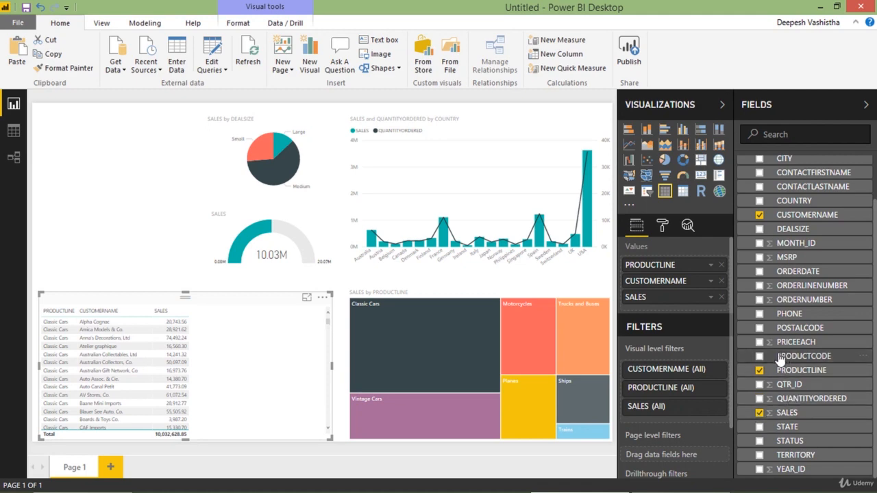
click(759, 398)
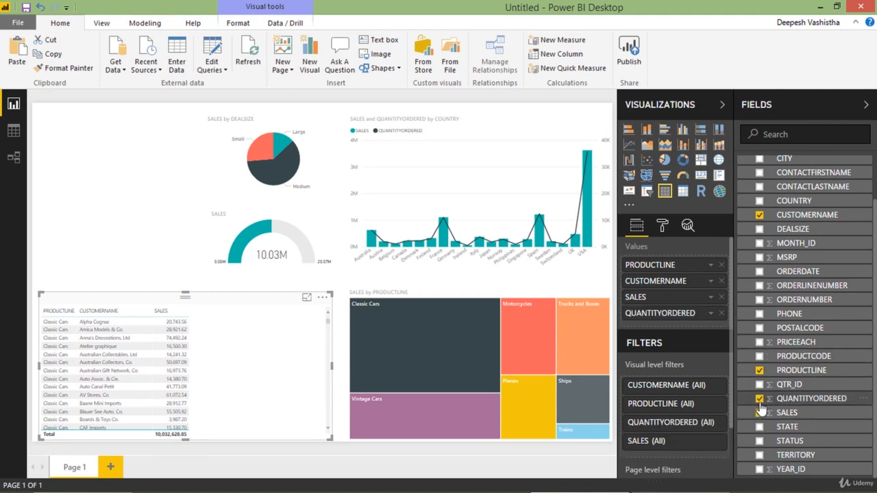
Widen the table's CUSTOMERNAME and PRODUCTLINE columns in focus mode and return to the report
click(305, 300)
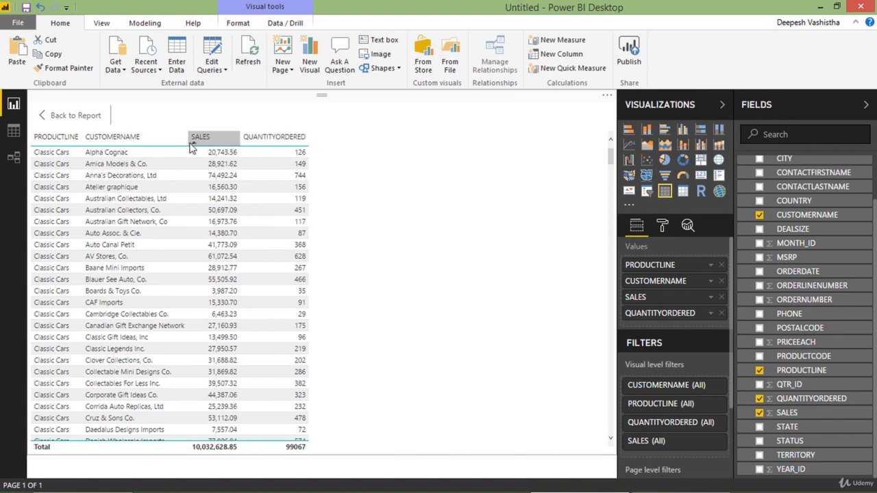
drag(185, 142, 221, 146)
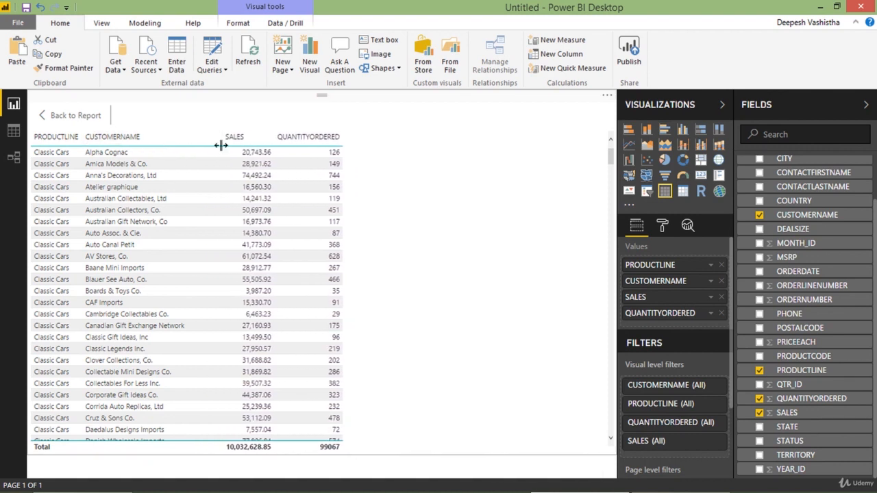
drag(83, 141, 101, 143)
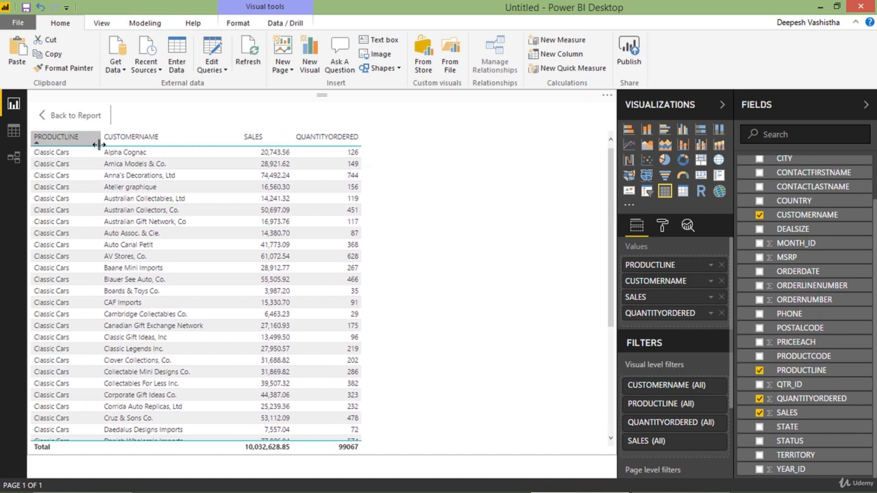
click(47, 119)
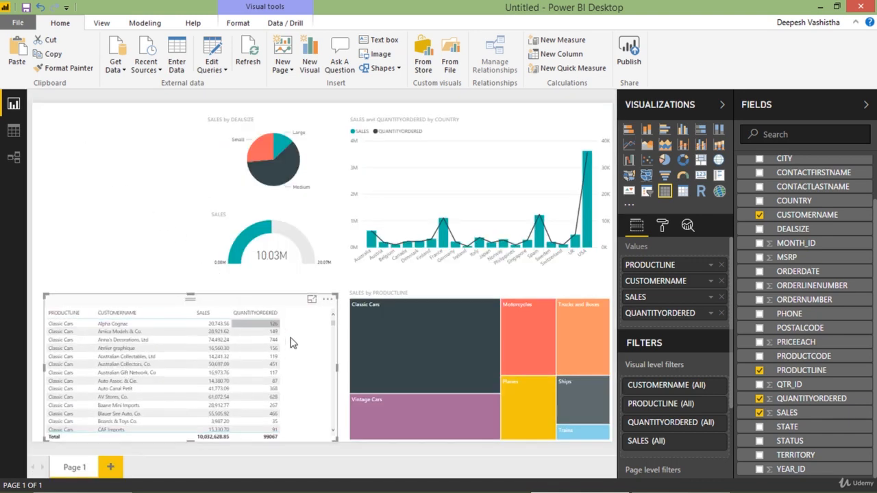
Narrow the table to fit its four columns and widen the treemap toward it into the freed space
drag(337, 367, 295, 367)
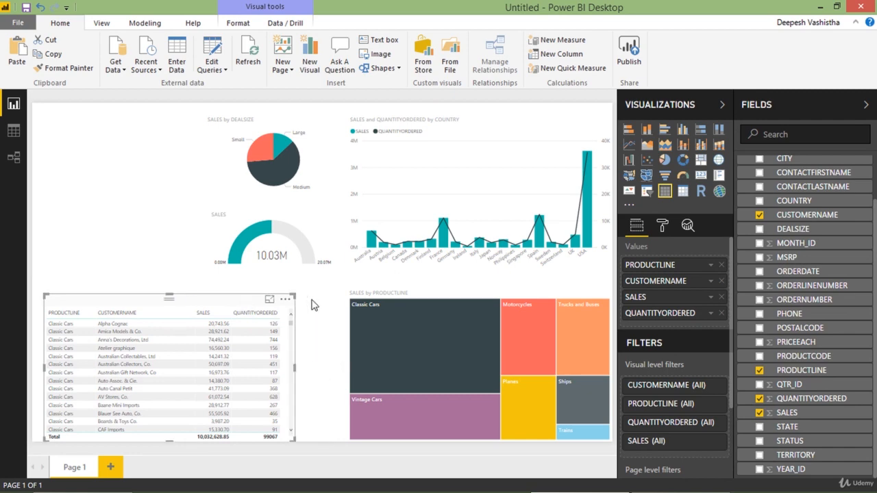
click(354, 301)
drag(349, 370, 309, 363)
Move the table up slightly and extend its lower edge to line up with the bottom of the treemap
drag(243, 308, 243, 301)
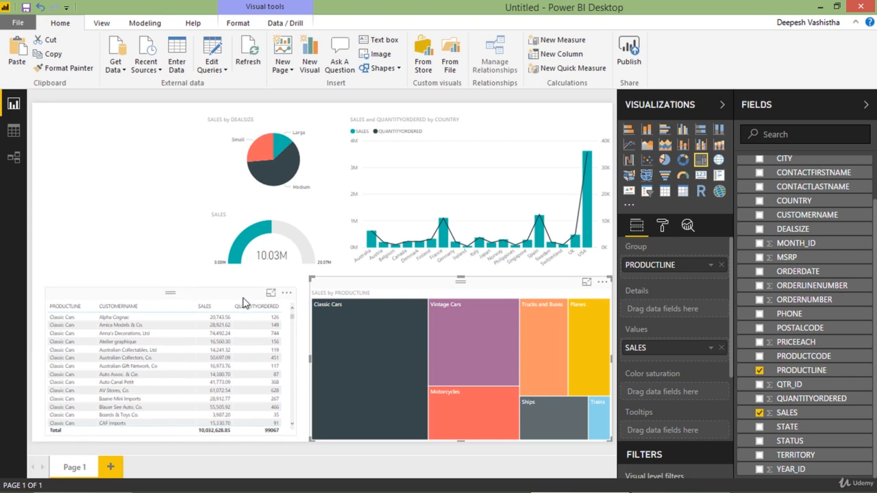
click(243, 303)
drag(171, 444, 168, 446)
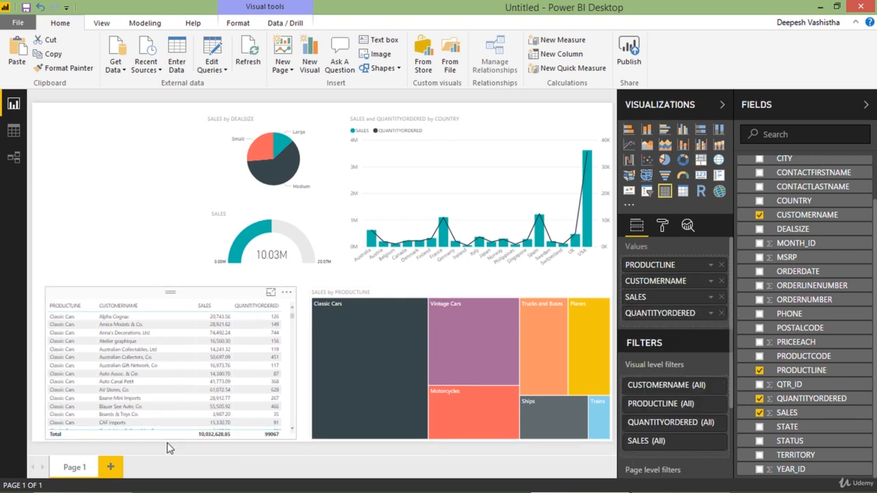
click(168, 446)
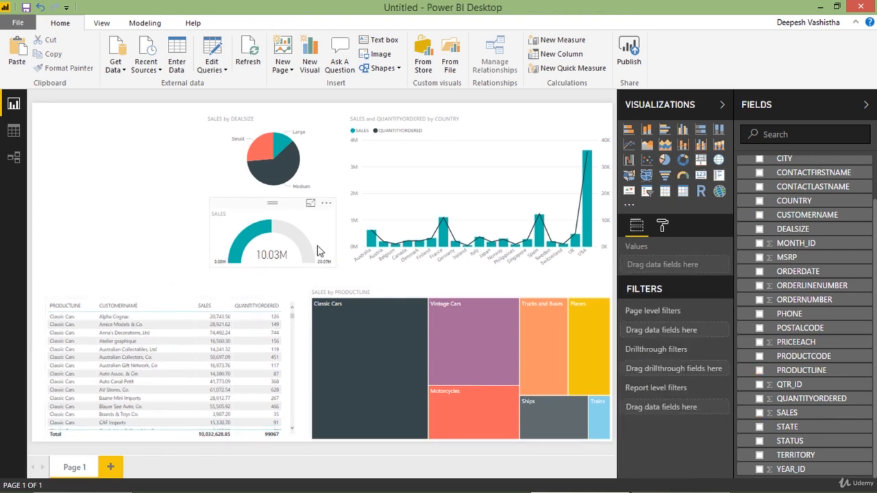
Add a compact card showing SALES above the table, beside the gauge
click(701, 176)
drag(152, 228, 147, 245)
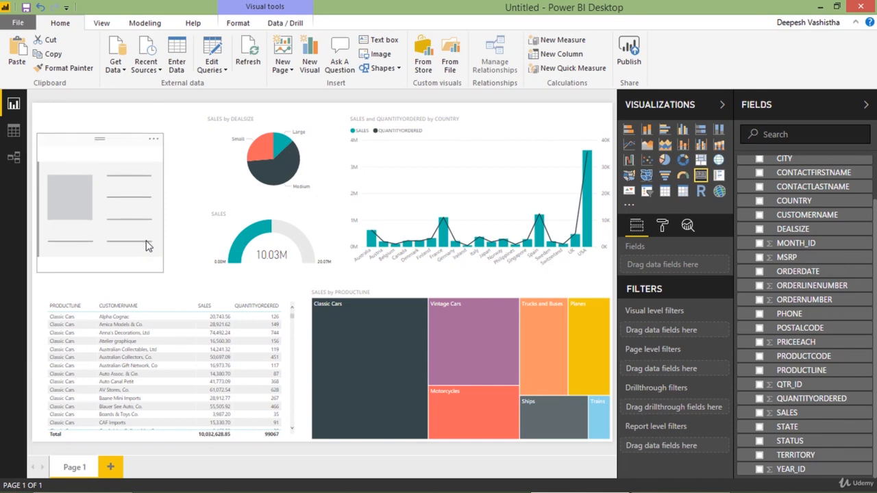
drag(156, 131, 182, 219)
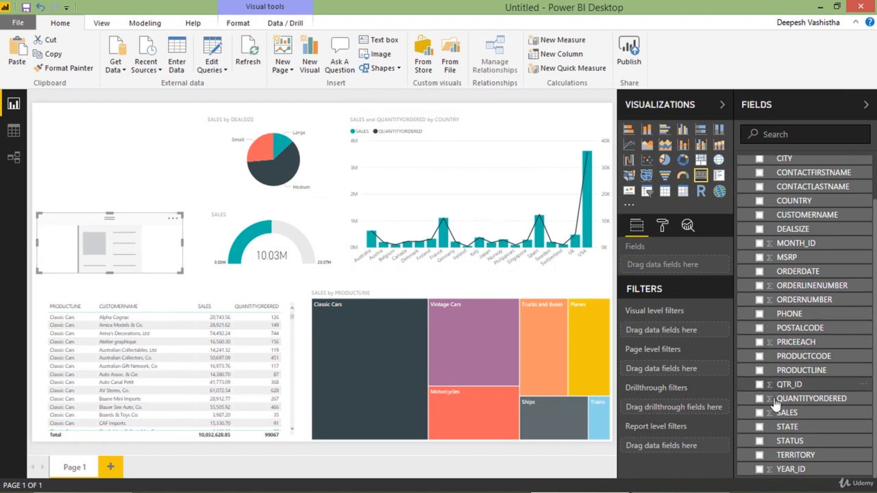
click(759, 413)
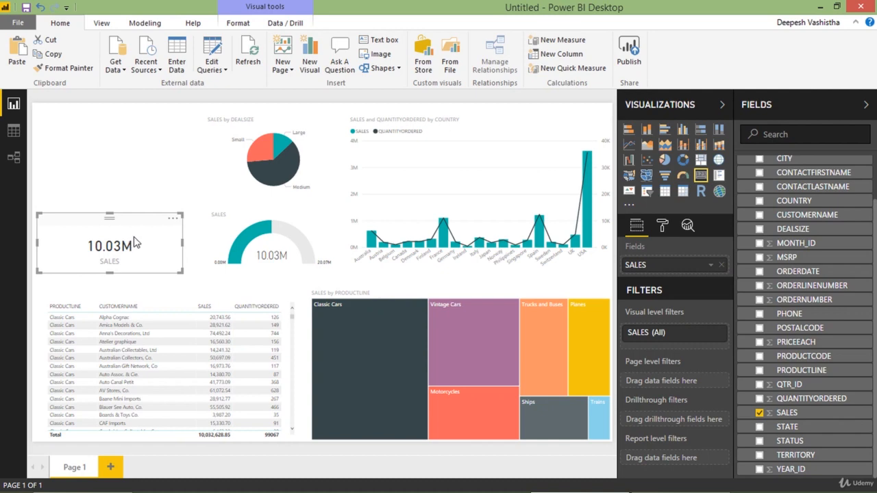
drag(134, 242, 137, 253)
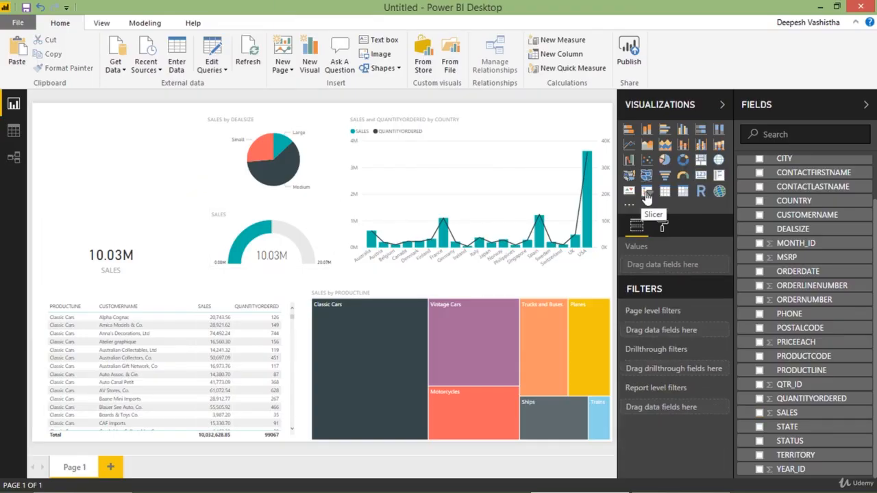
Add a slicer for the STATUS field above the SALES card and widen it slightly
click(647, 194)
drag(790, 440, 142, 186)
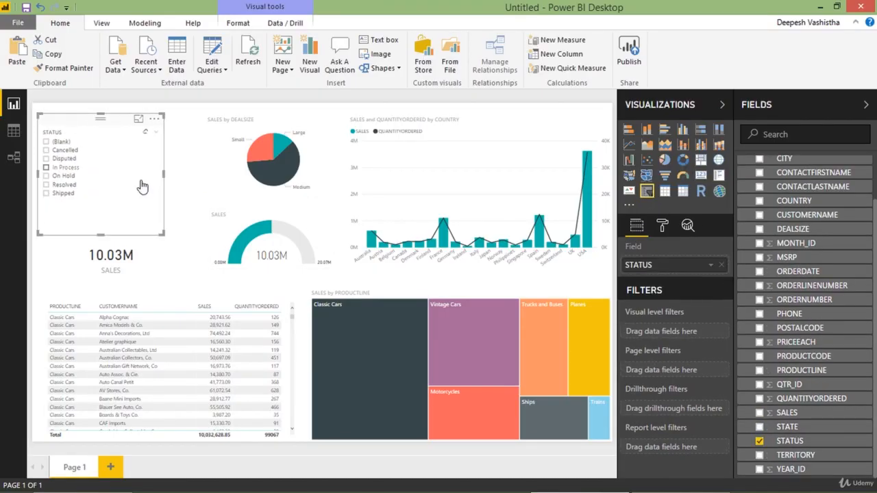
drag(164, 235, 174, 234)
Set the text size of the STATUS slicer's items to 14
click(663, 226)
click(644, 318)
click(696, 411)
key(BackSpace)
text(4)
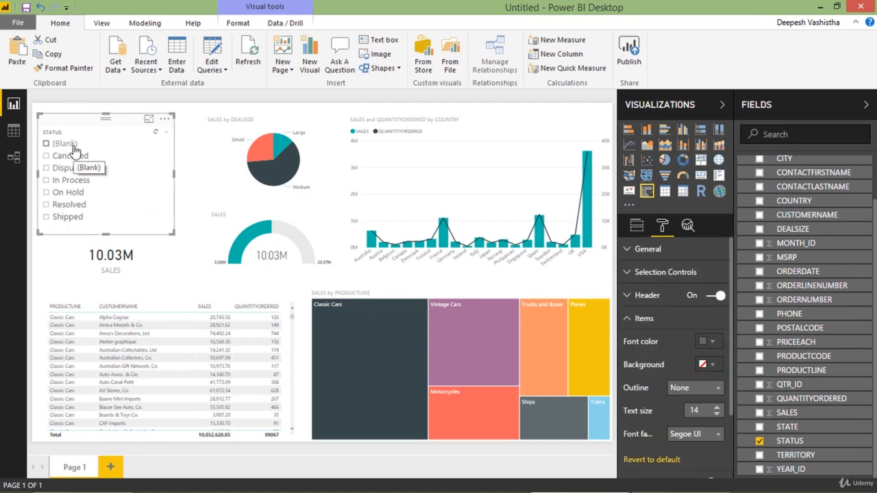
Add a page-level STATUS filter that excludes (Blank)
click(637, 225)
drag(789, 441, 659, 374)
scroll(659, 374, down, 1)
click(633, 361)
click(659, 374)
click(702, 308)
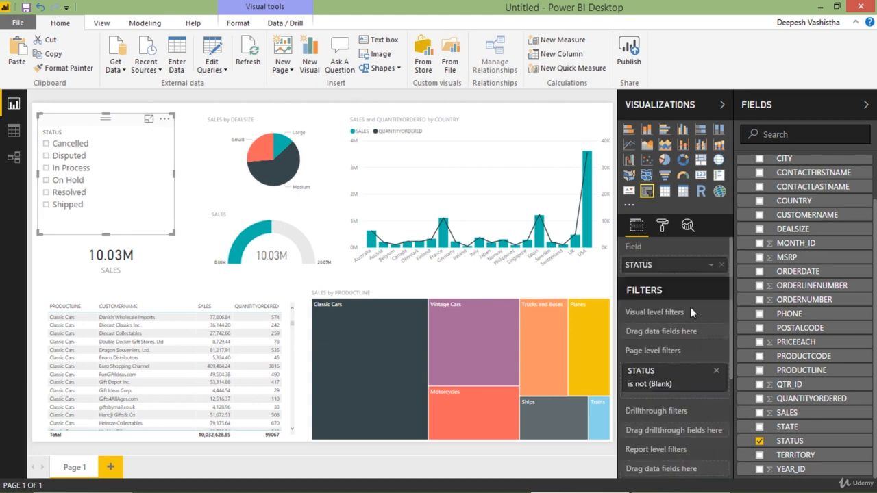
Set the STATUS slicer's orientation to Horizontal
click(662, 225)
click(693, 315)
click(693, 342)
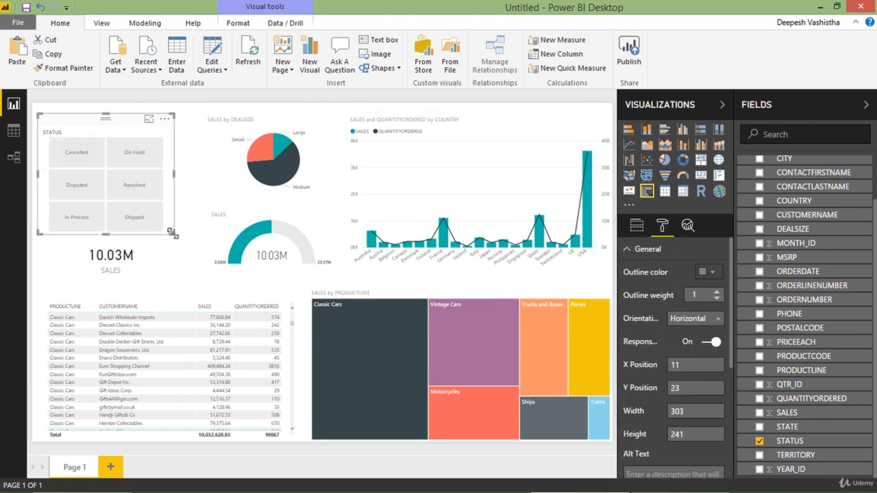
click(668, 249)
click(644, 318)
click(209, 284)
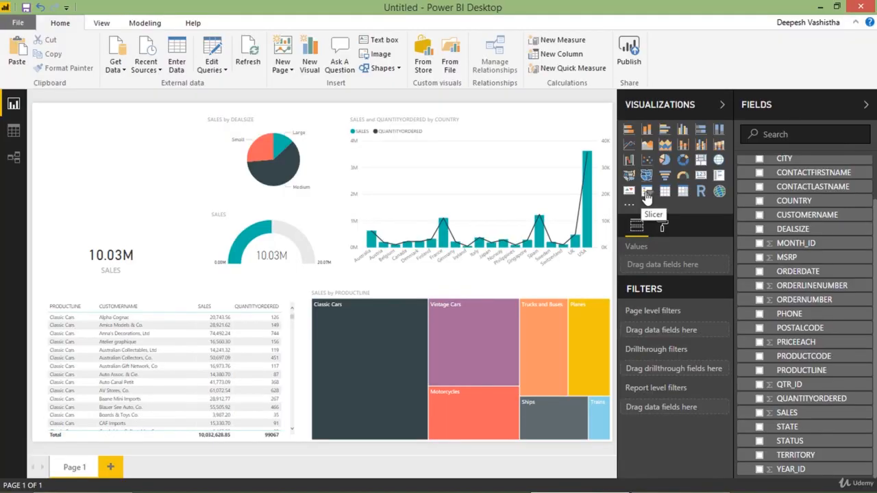
Insert a STATUS slicer in the empty area above the SALES card and stretch it slightly wider
click(647, 193)
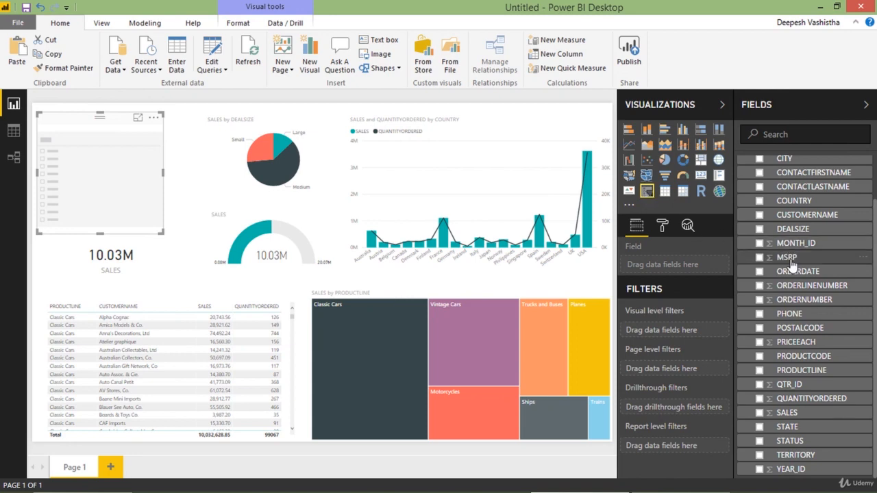
scroll(793, 266, up, 2)
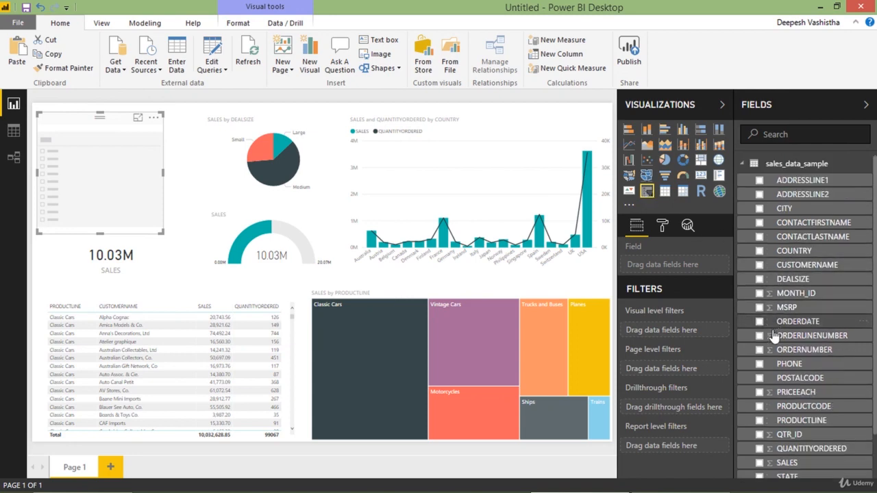
scroll(767, 366, down, 2)
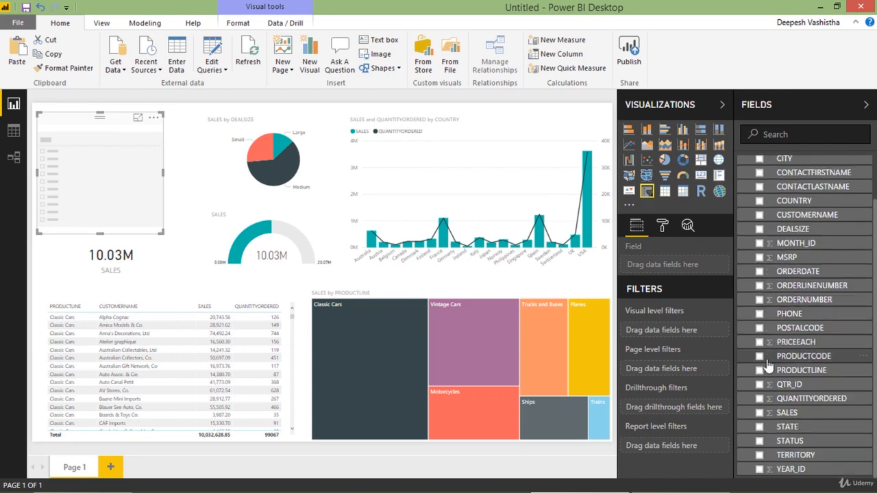
click(759, 442)
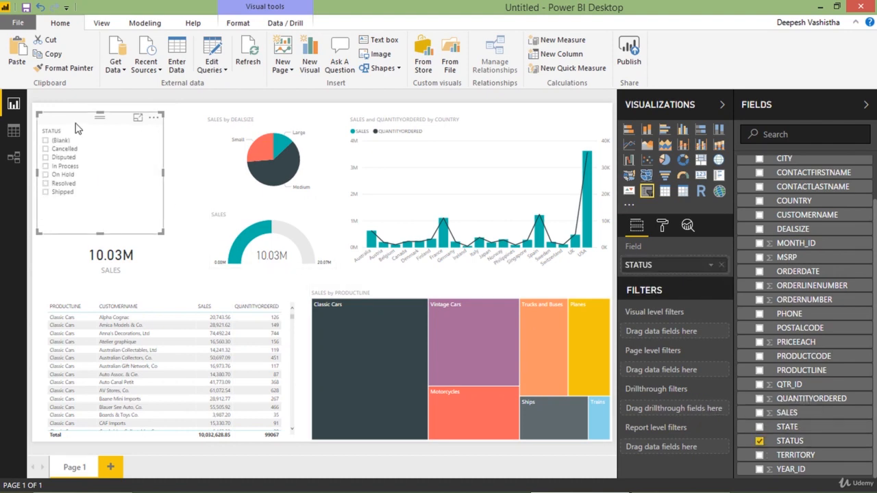
drag(76, 122, 77, 124)
drag(163, 234, 175, 234)
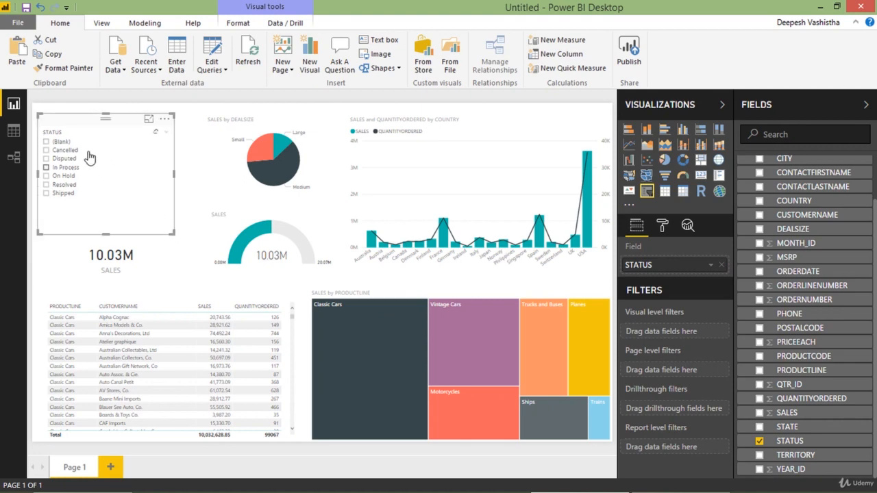
Enlarge the STATUS slicer's item text to size 14
click(663, 226)
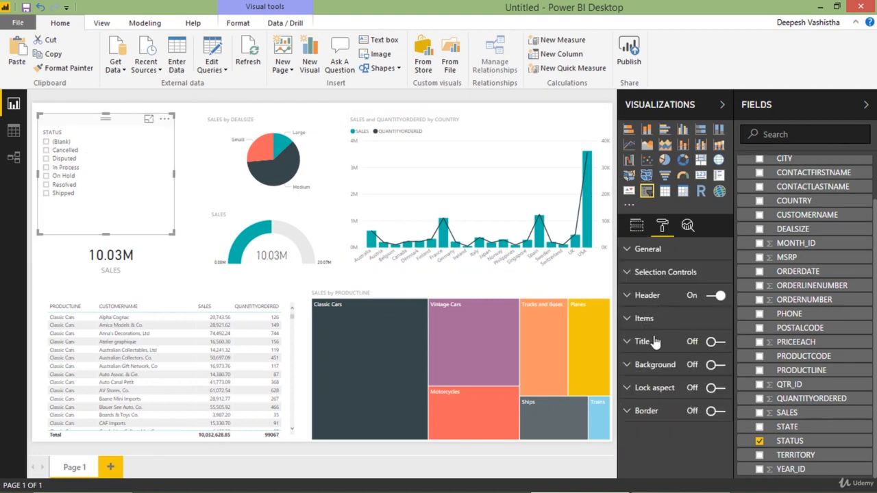
click(651, 322)
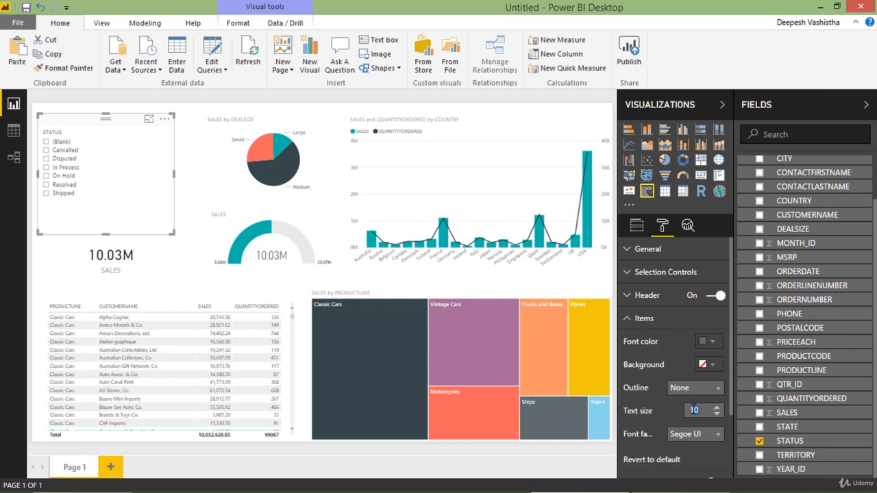
text(14)
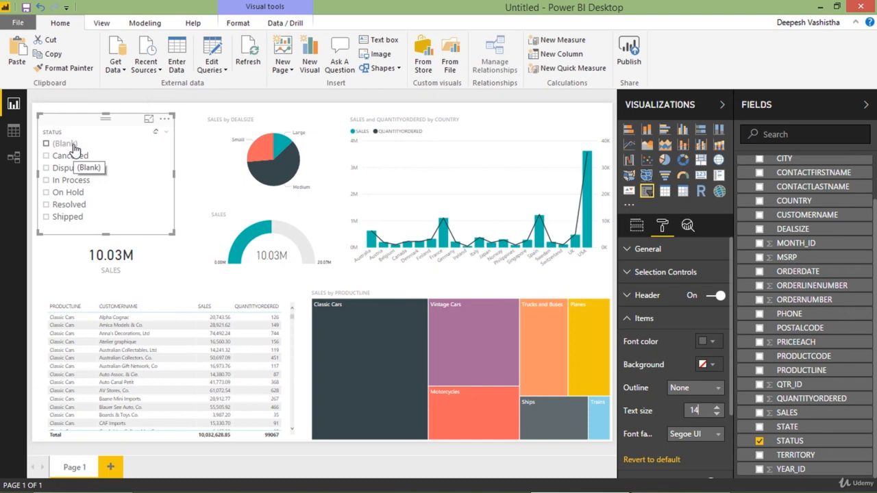
Test the STATUS slicer by filtering the page to Disputed, then clear that selection
click(637, 226)
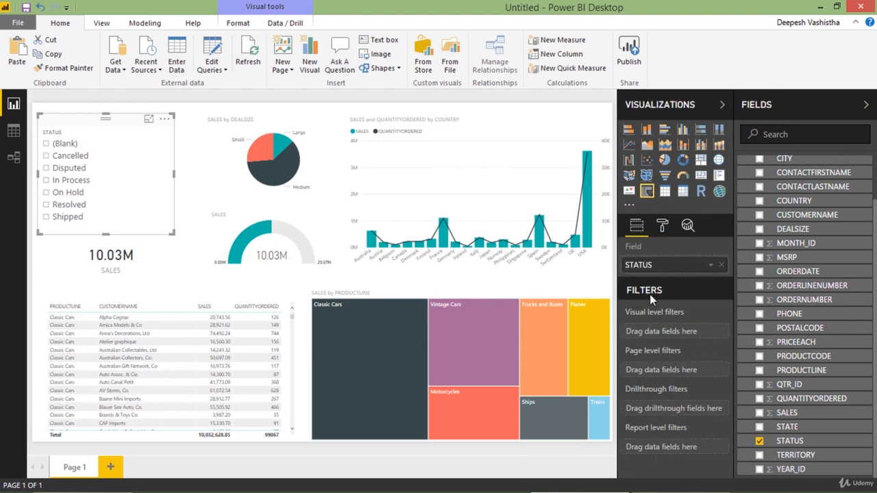
click(127, 169)
click(72, 169)
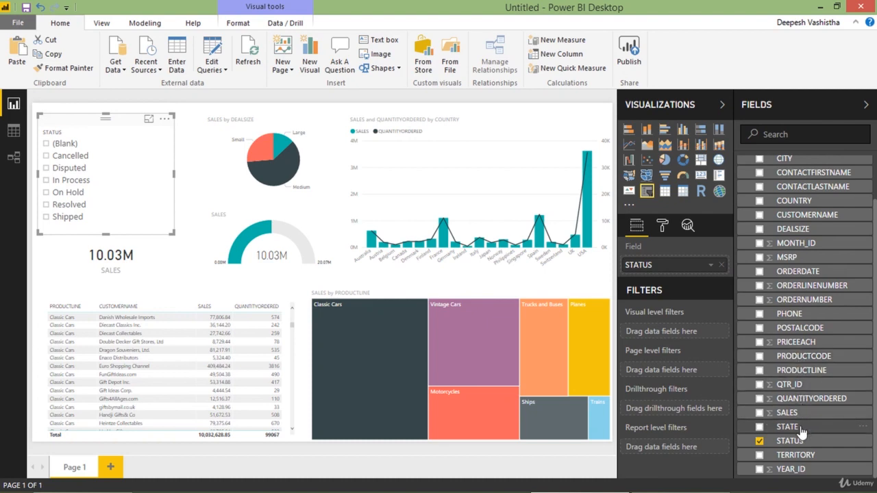
Add STATUS as a page-level filter with basic filtering, selecting every status value except (Blank)
drag(800, 441, 681, 326)
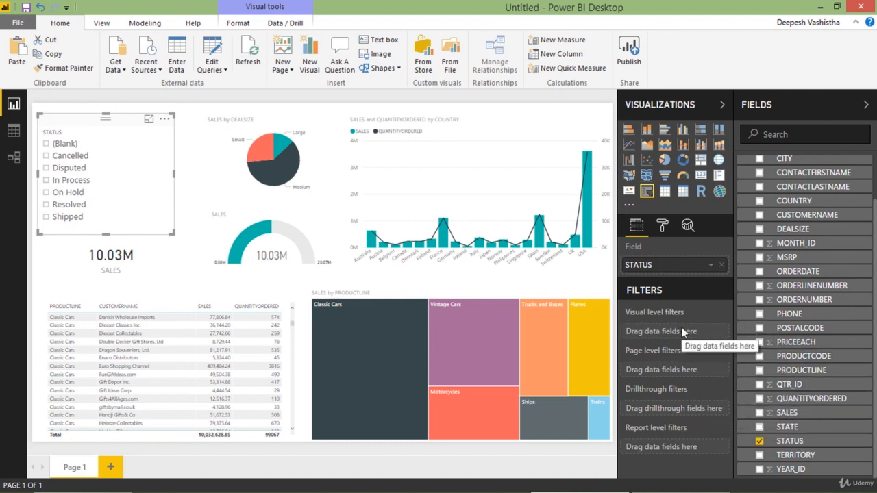
drag(789, 442, 658, 371)
scroll(671, 409, down, 2)
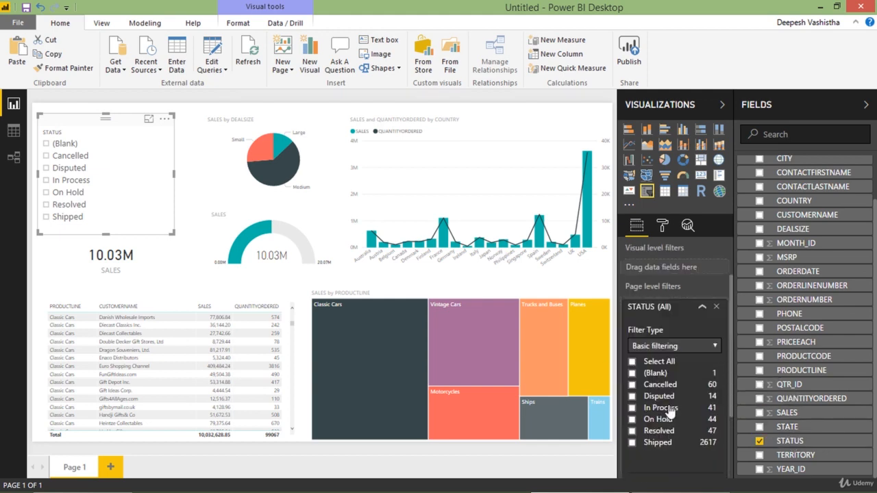
click(662, 363)
click(657, 374)
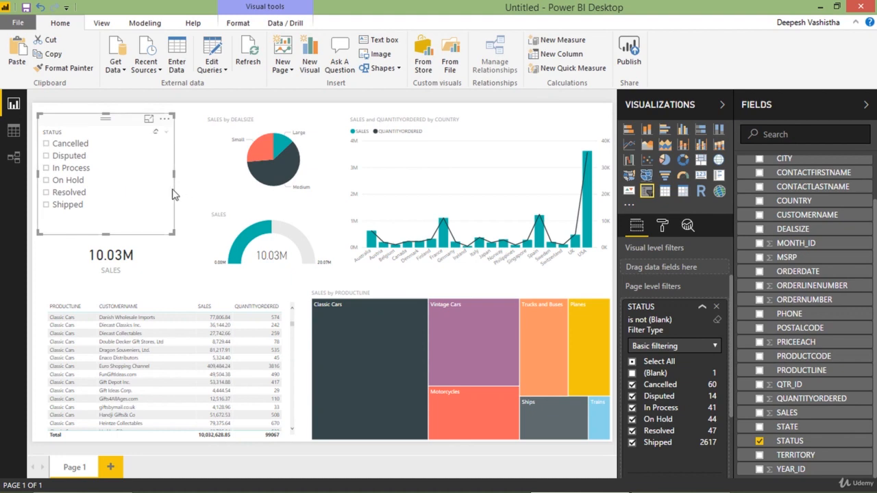
click(687, 307)
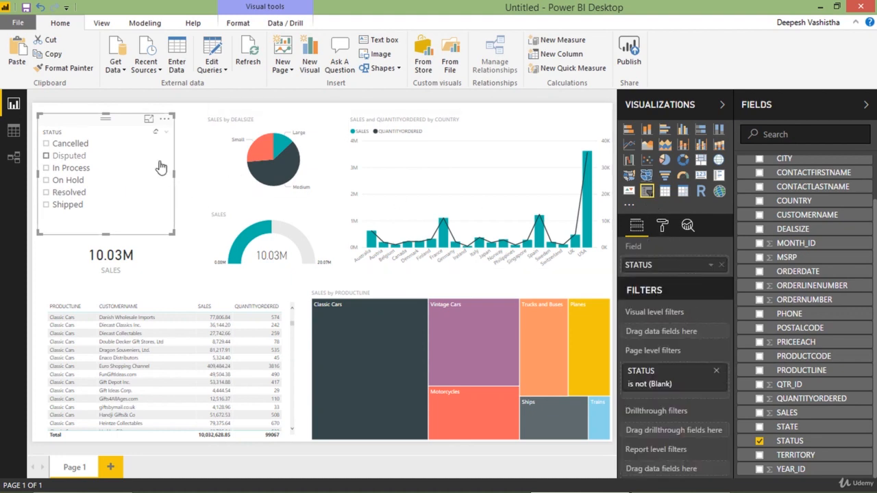
Set the STATUS slicer's orientation to Horizontal and widen the slicer to about 317
click(659, 228)
click(650, 249)
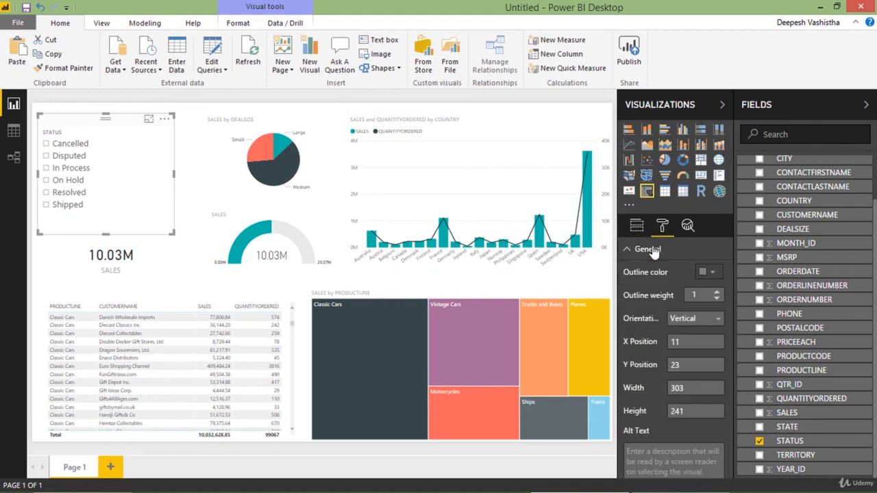
click(692, 319)
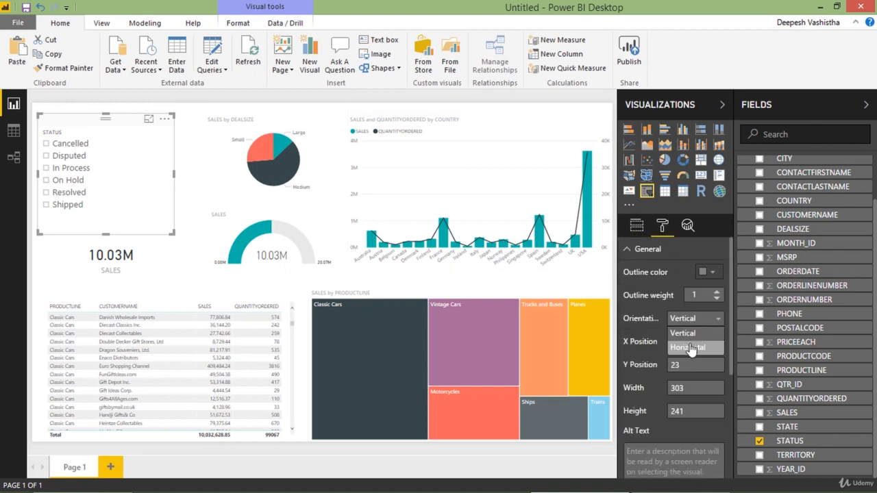
click(693, 348)
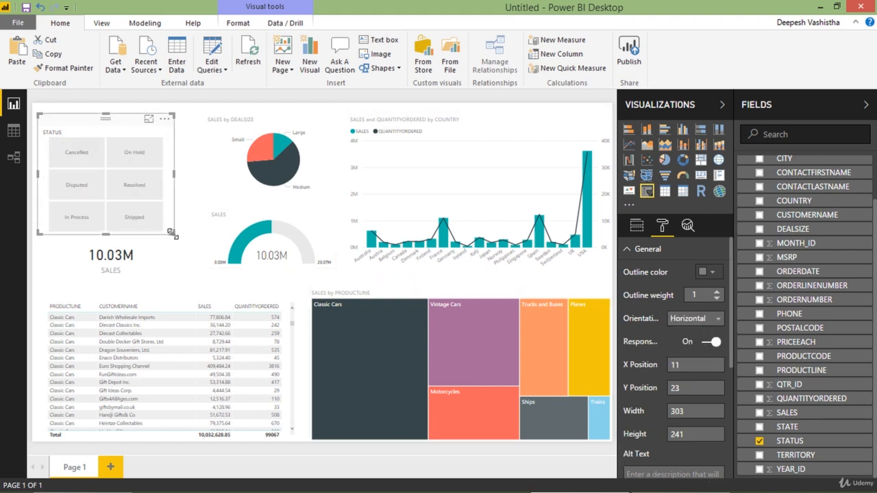
drag(173, 235, 180, 234)
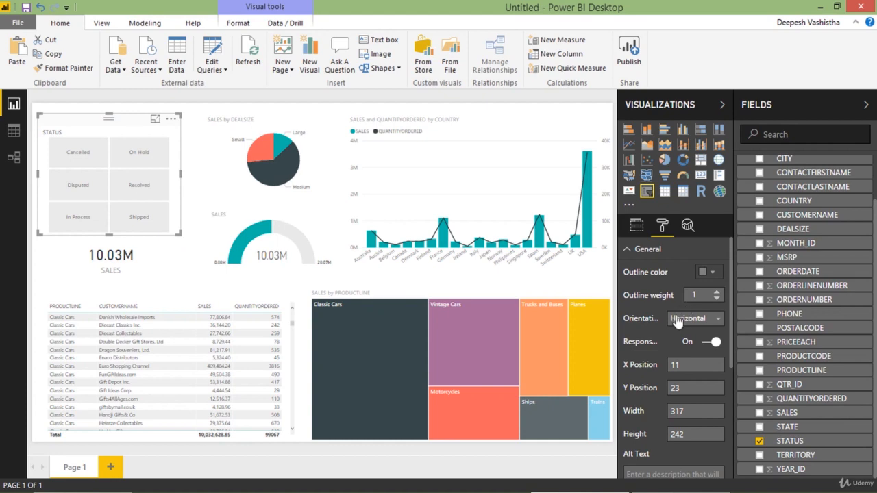
Set the font color of the STATUS slicer's items to black
click(668, 257)
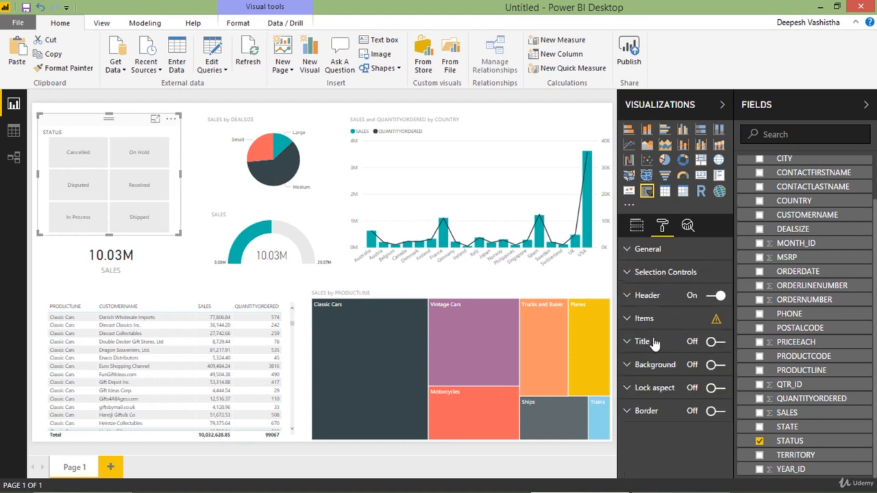
click(656, 322)
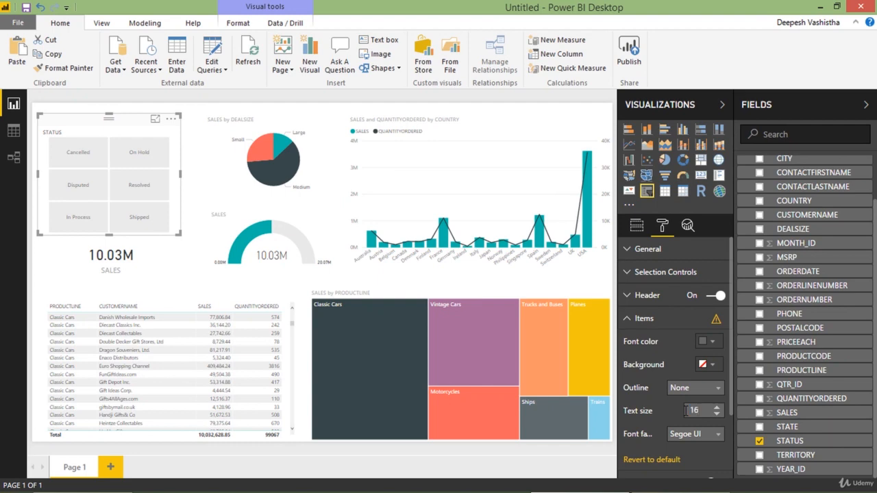
click(710, 352)
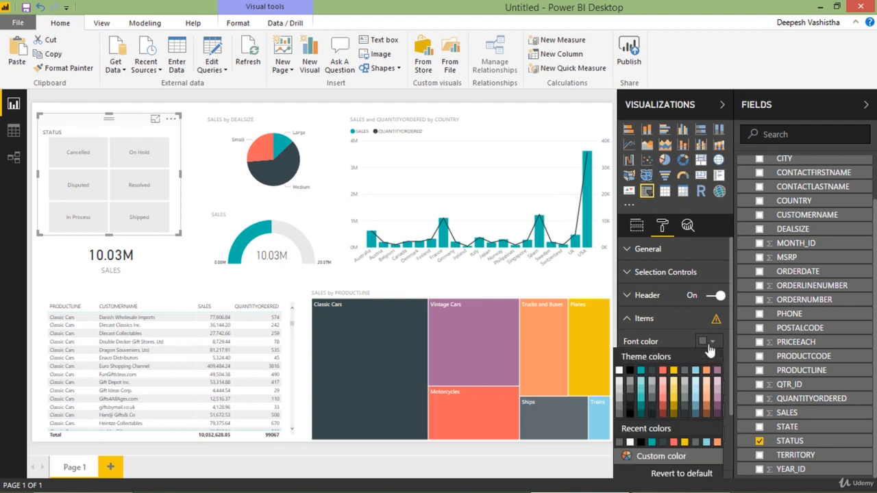
click(629, 367)
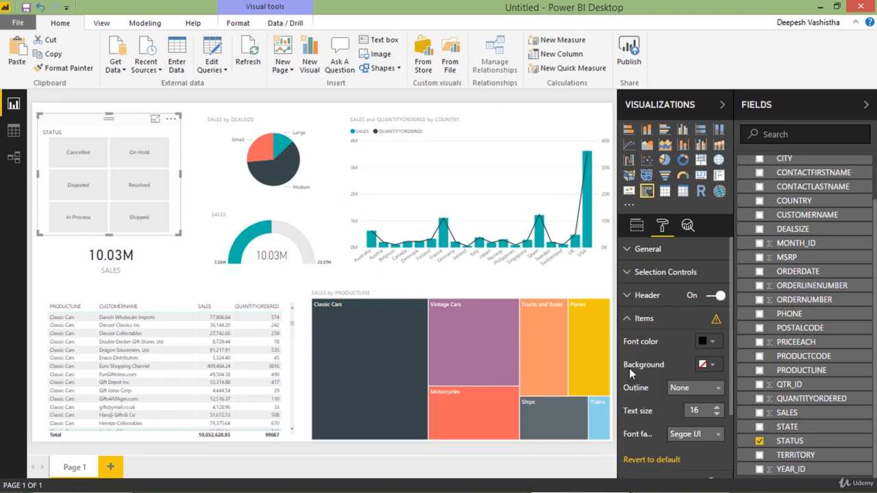
click(649, 324)
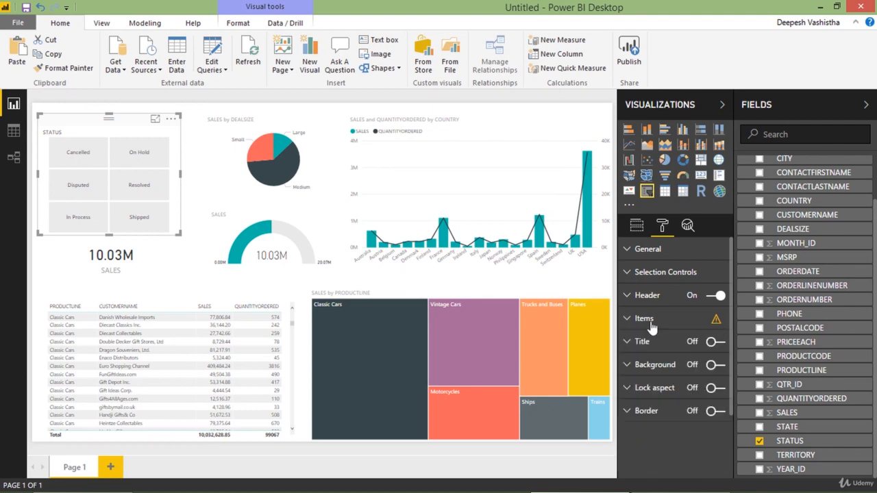
Move the SALES card slightly lower beneath the STATUS slicer, leaving nothing selected on the page
click(148, 283)
click(189, 207)
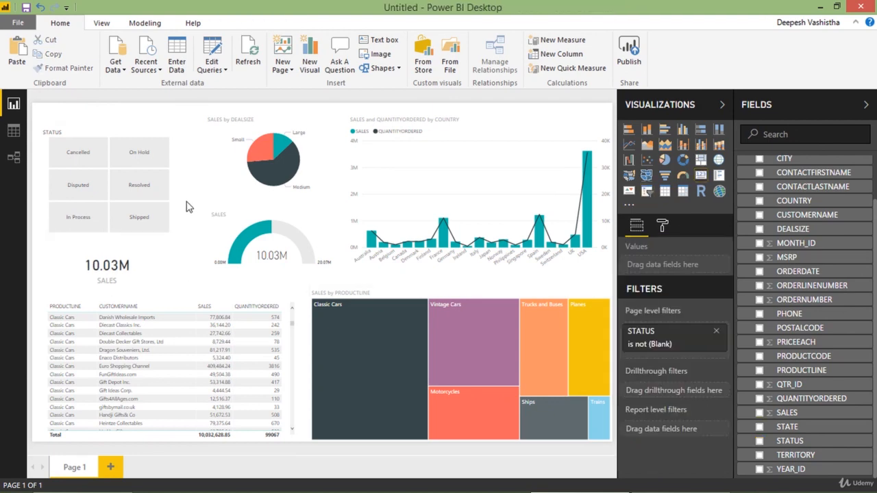